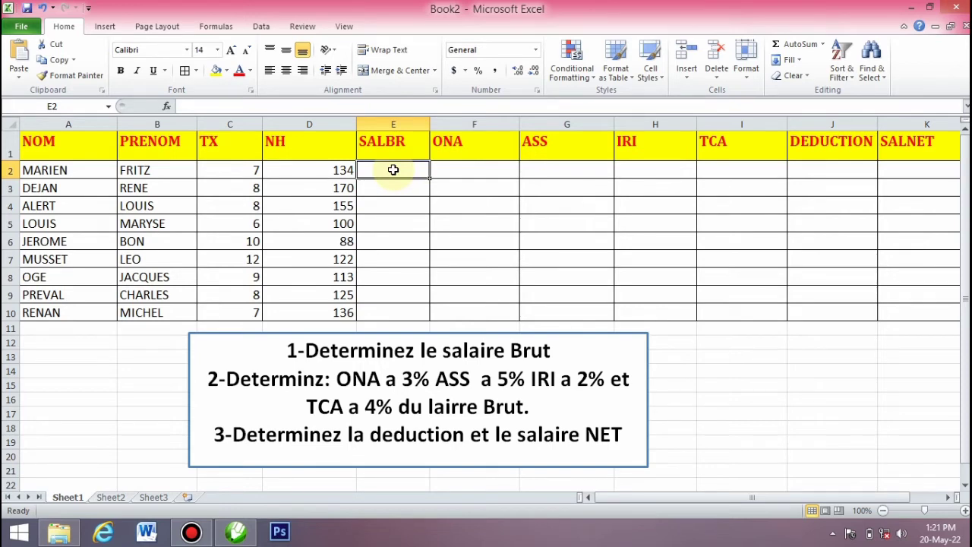
- Enter =C2*D2 in E2 to get the first employee's gross salary of 938
type("=")
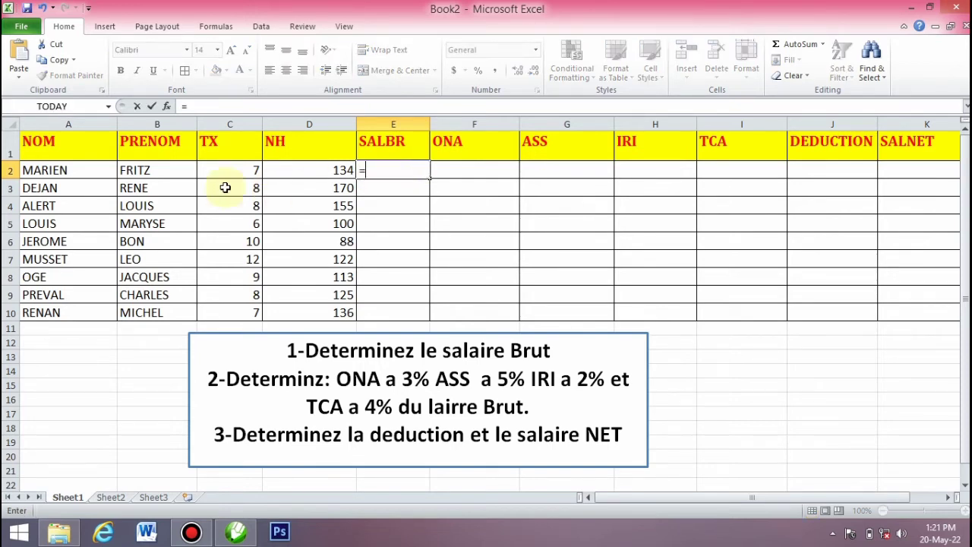
left_click(232, 170)
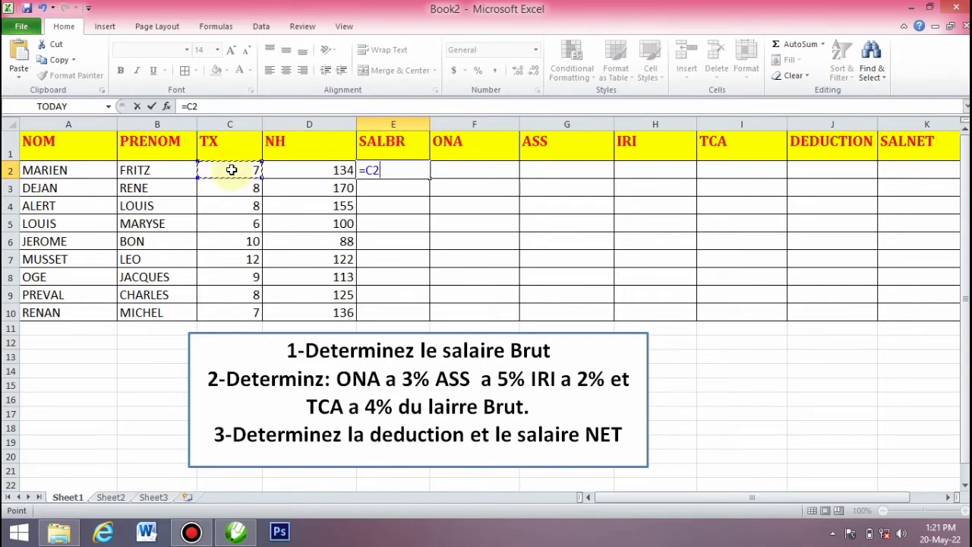
type("*")
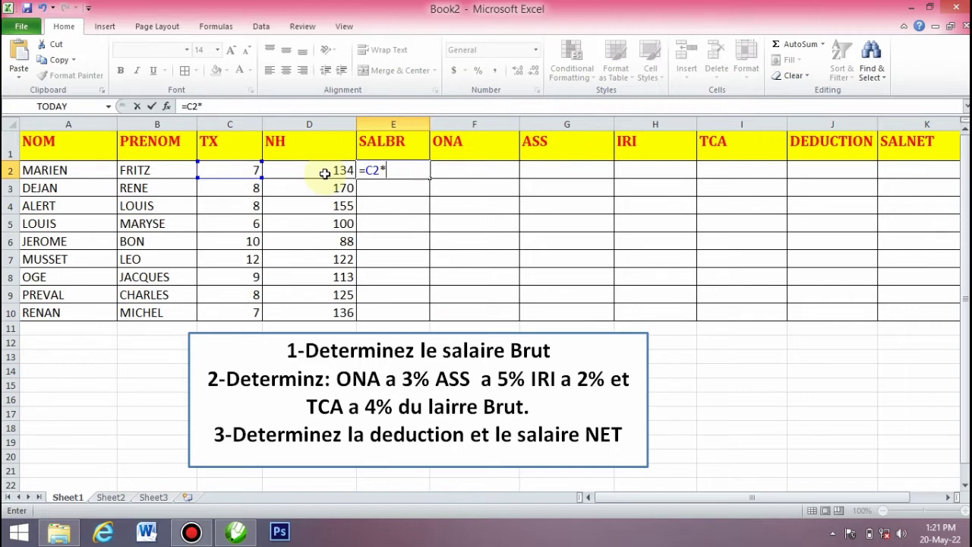
left_click(324, 173)
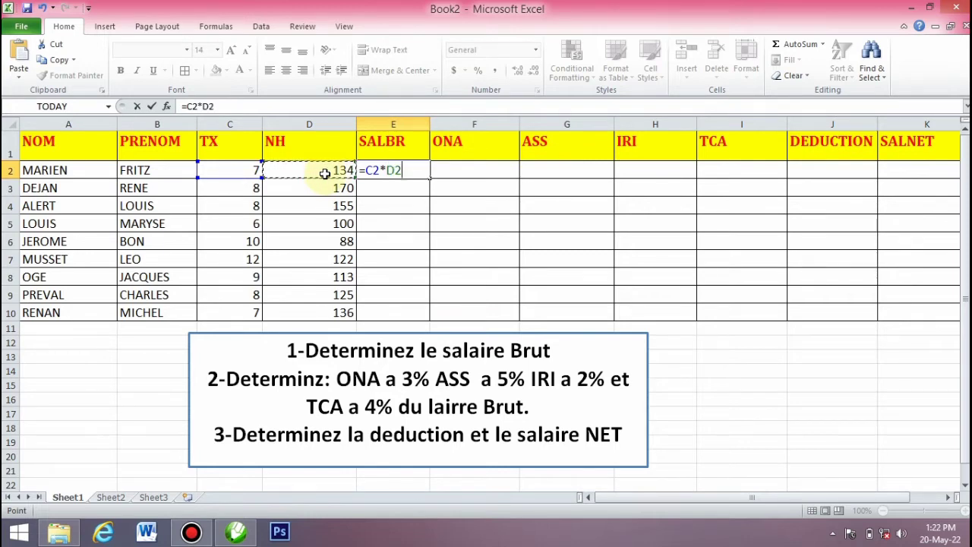
key("Return")
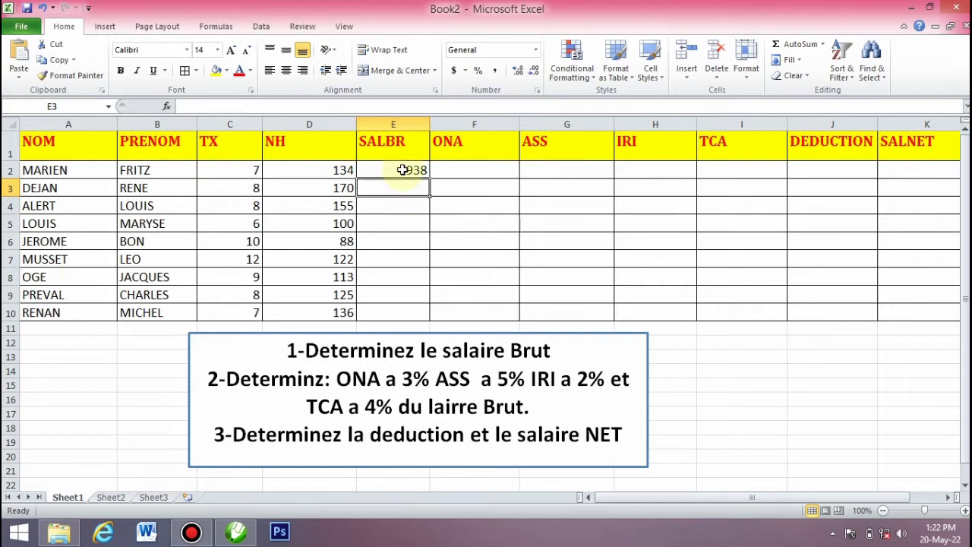
left_click(407, 176)
- Apply dollar Accounting Number Format to the SALBR cells E2:E10 and TX rates C2:C10
left_click_drag(407, 178, 401, 312)
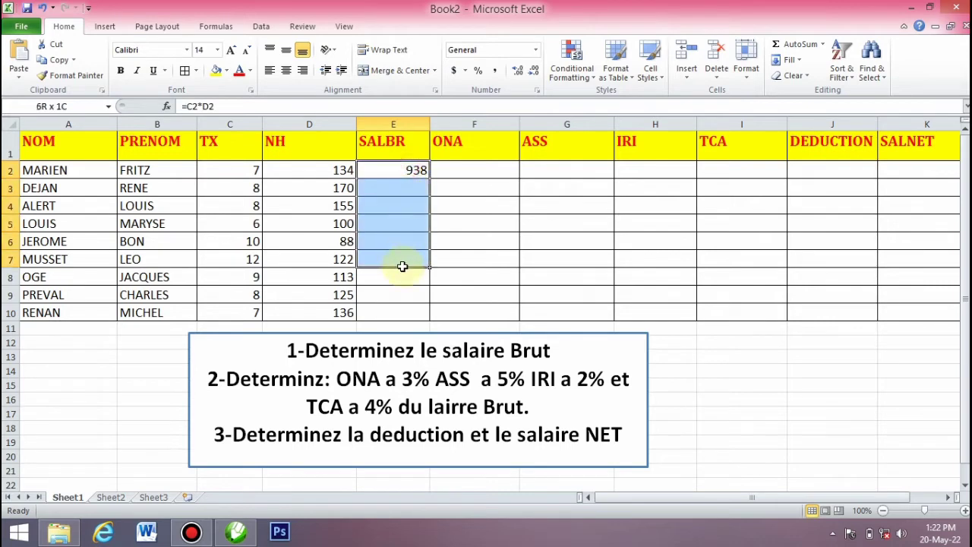
left_click(455, 70)
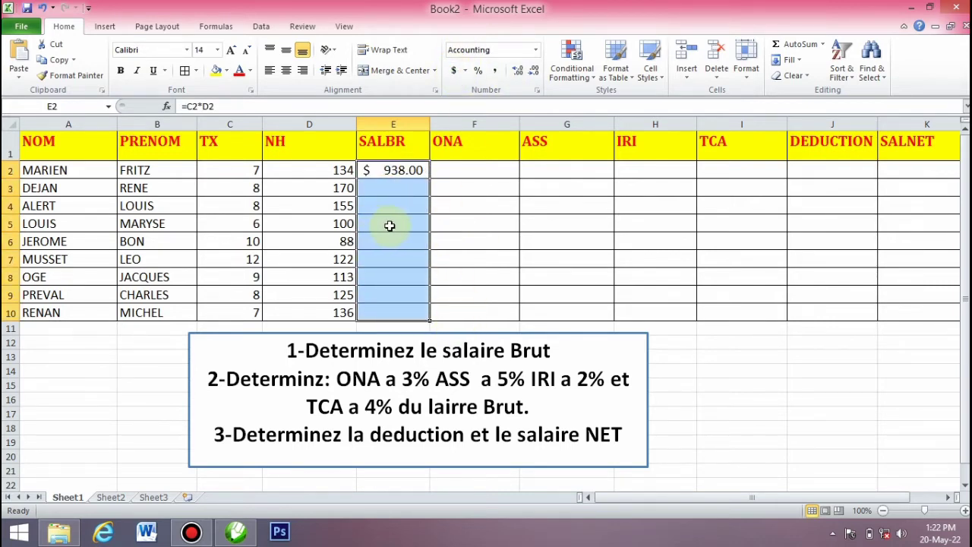
left_click_drag(257, 169, 246, 312)
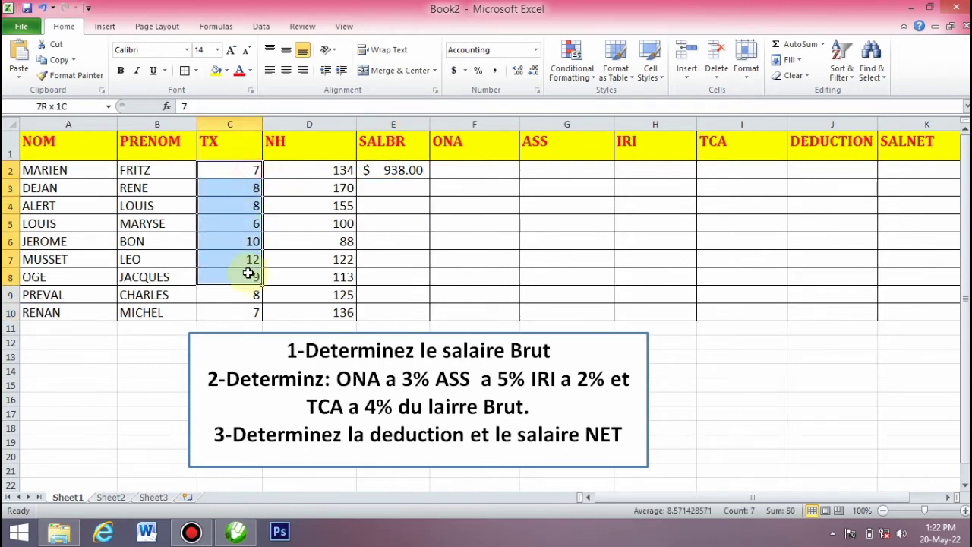
left_click(454, 71)
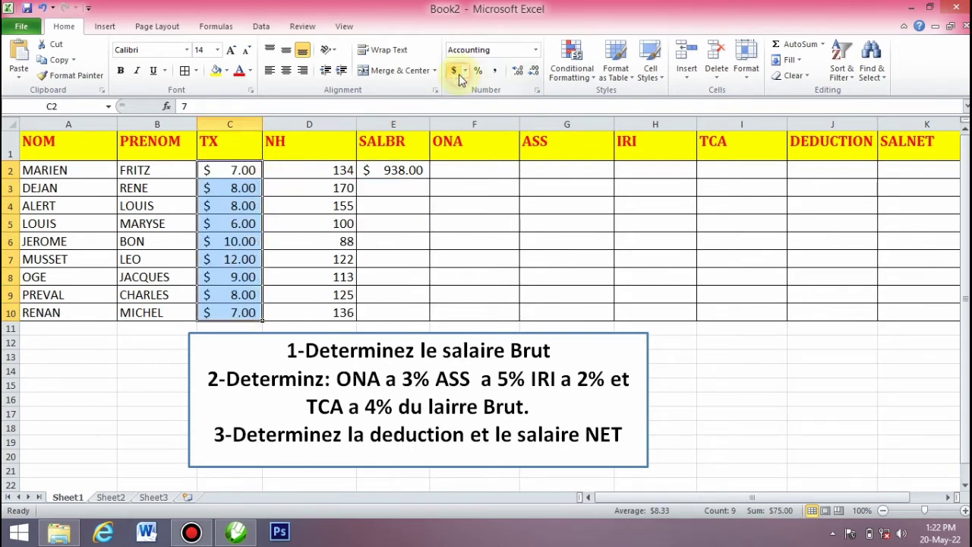
- Fill the E2 gross salary formula down to E10 for all nine employees
left_click(395, 311)
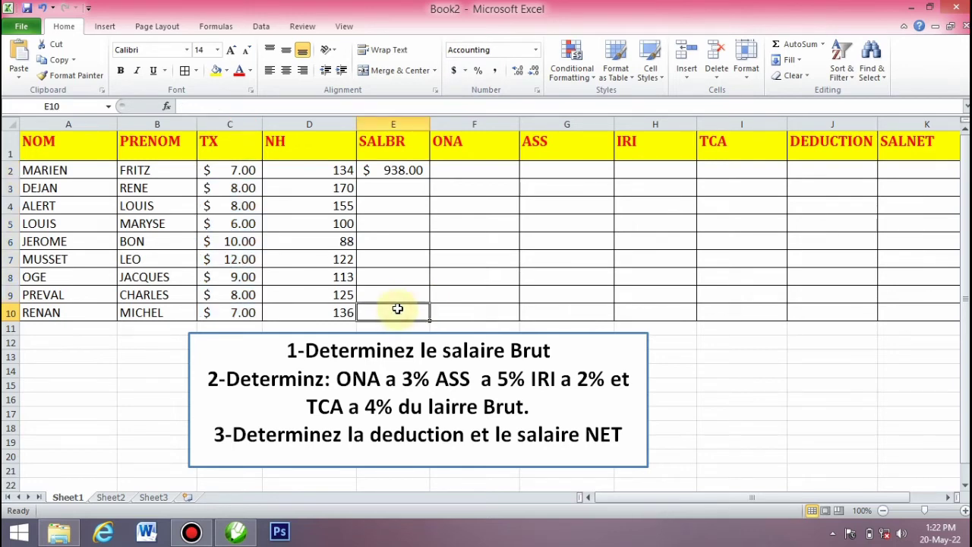
left_click(407, 174)
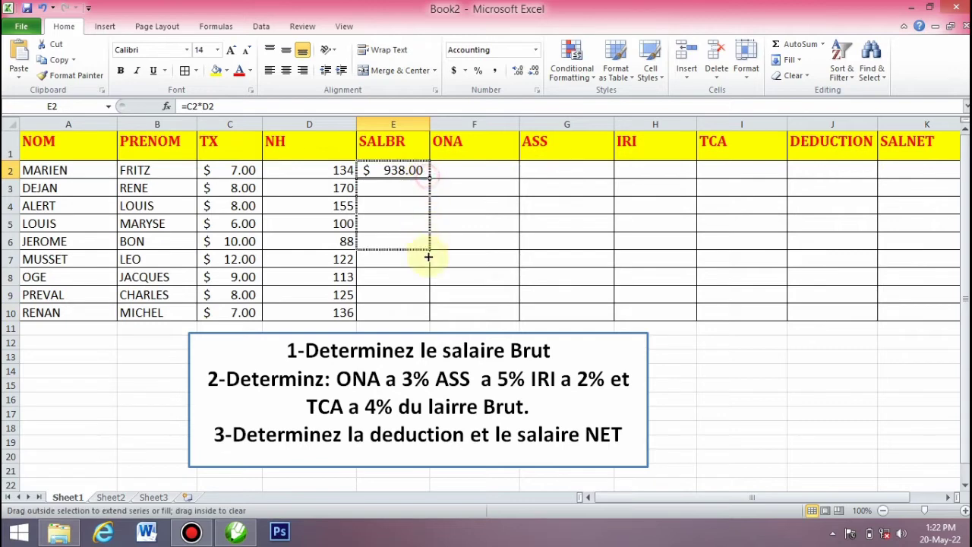
left_click_drag(429, 176, 430, 316)
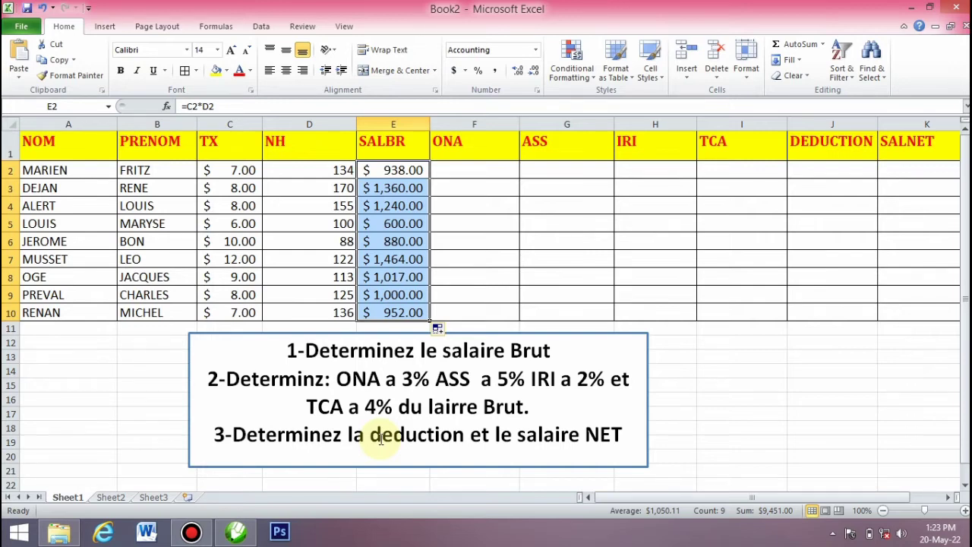
- Enter =E2*3% in F2 and fill it down to F10 (28.14 to 28.56)
left_click(452, 172)
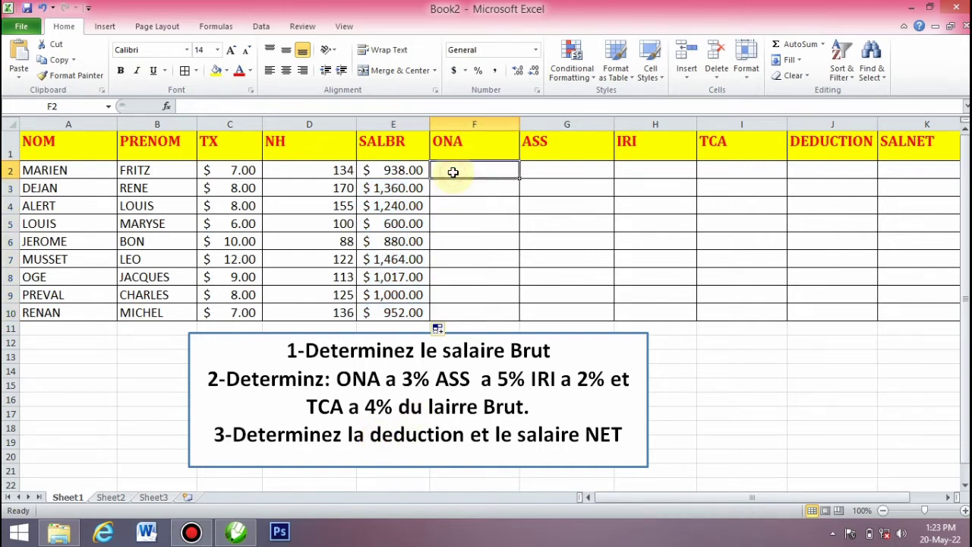
type("=")
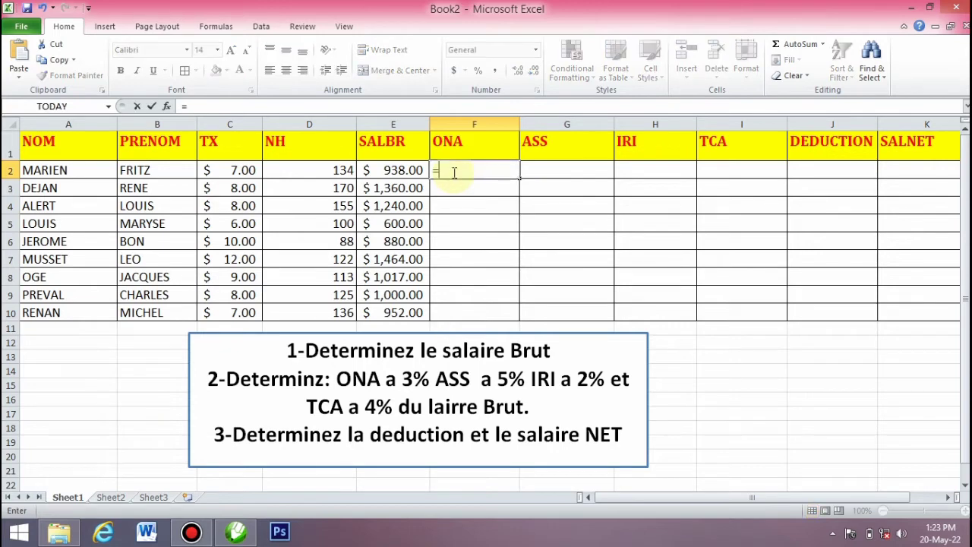
left_click(392, 173)
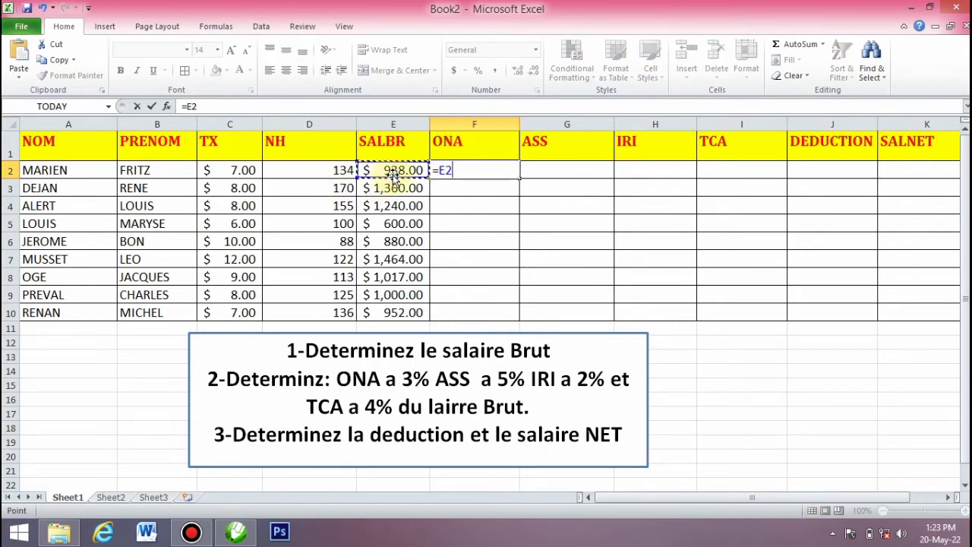
type("*")
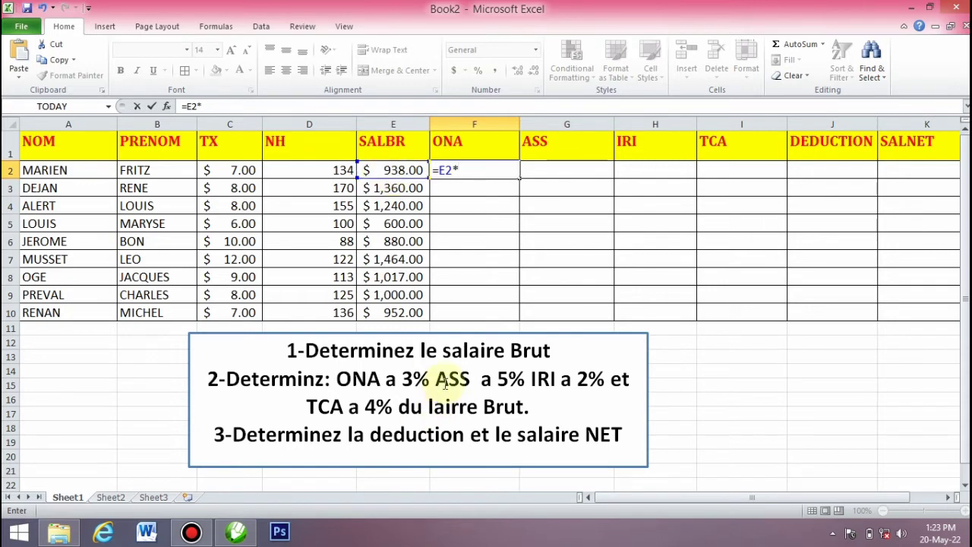
type("3")
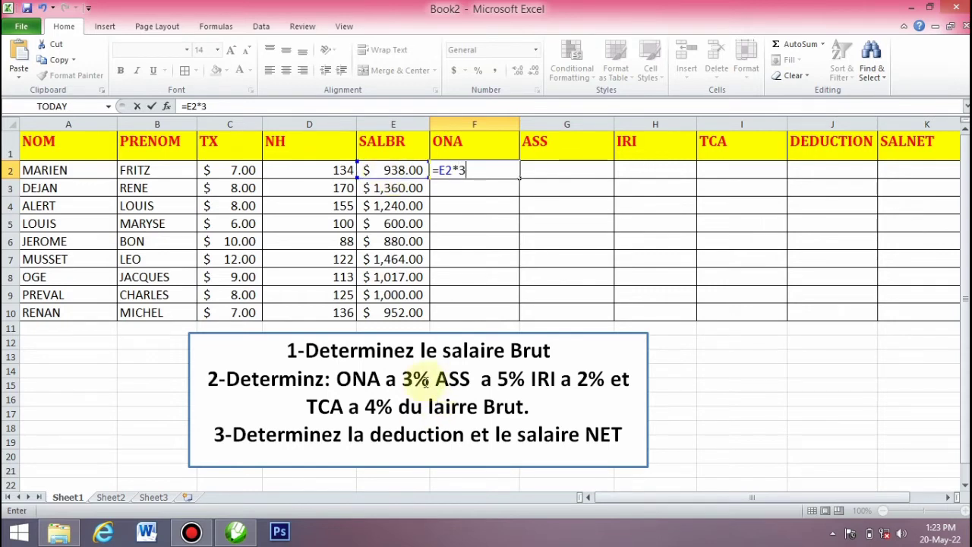
type("%")
key("Return")
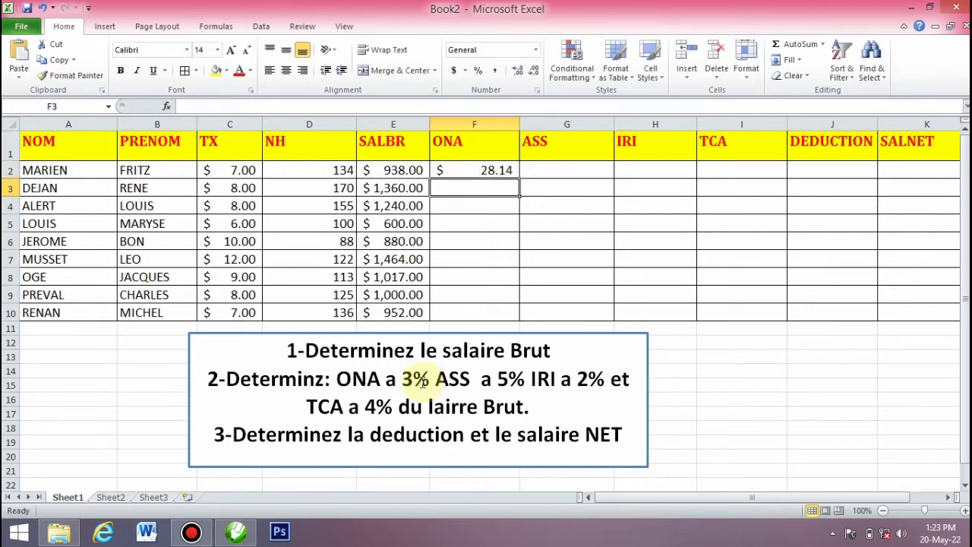
left_click(495, 170)
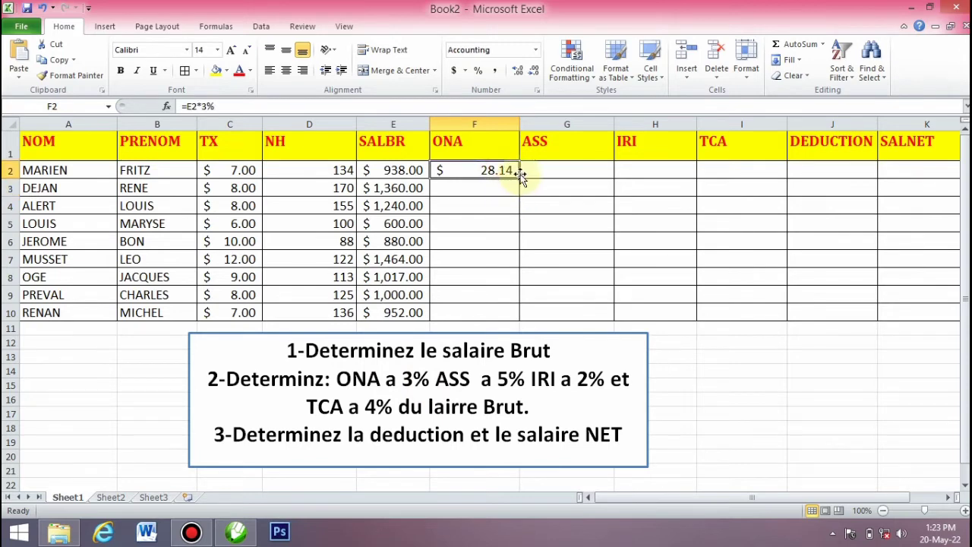
left_click_drag(521, 184, 523, 322)
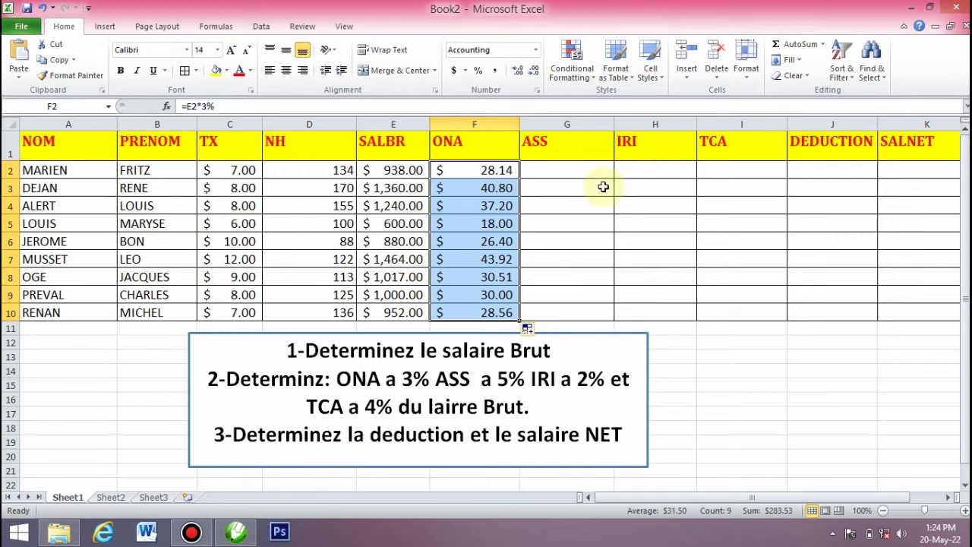
- Enter =E2*5% in G2 and fill it down to G10 (46.90 to 47.60)
left_click(553, 173)
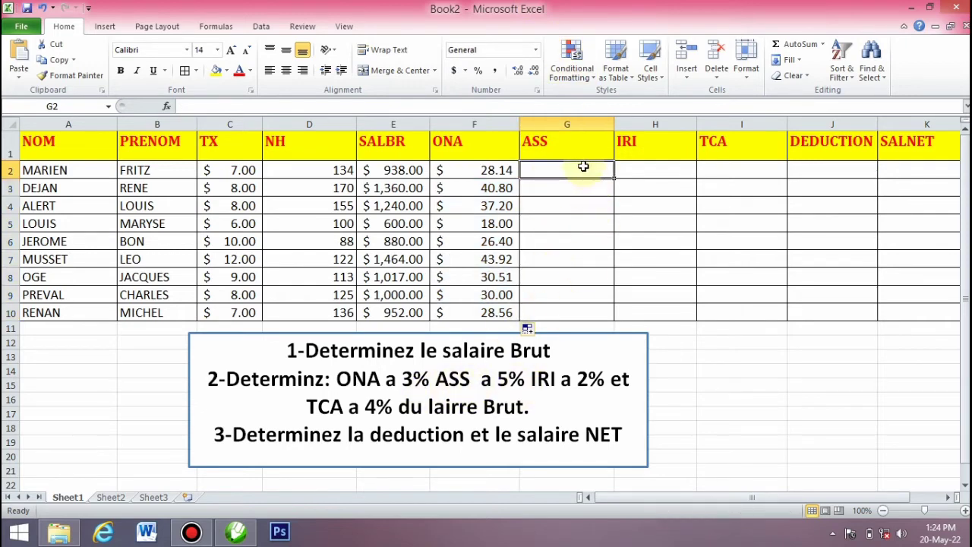
type("=")
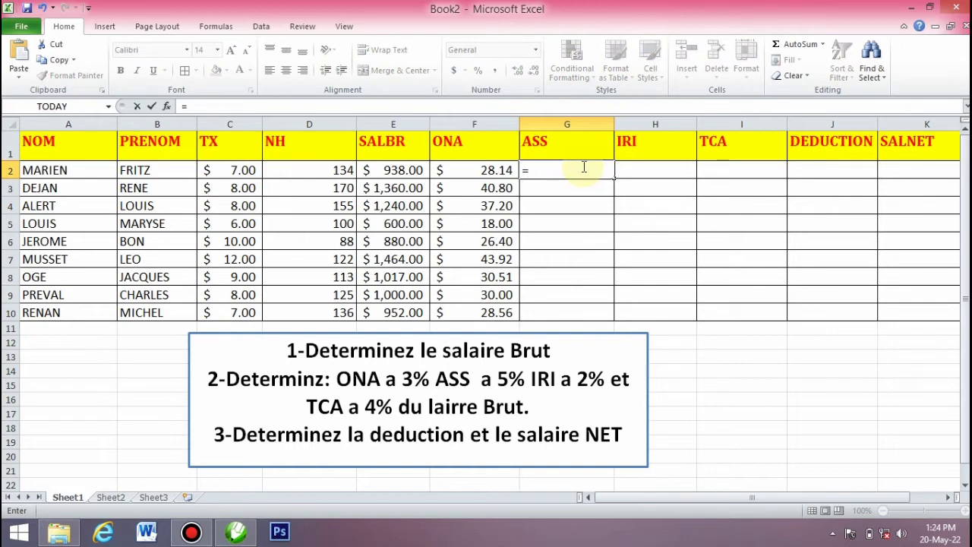
left_click(389, 169)
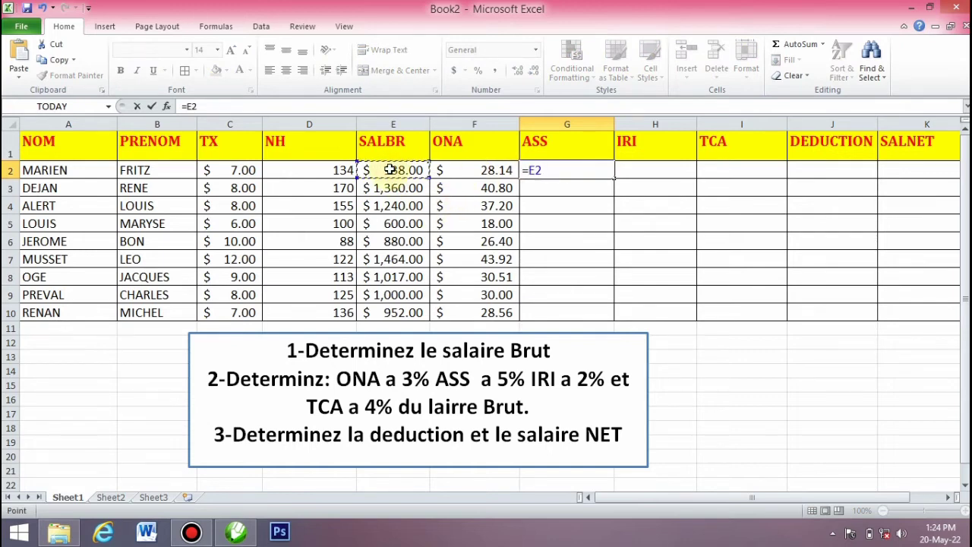
type("*")
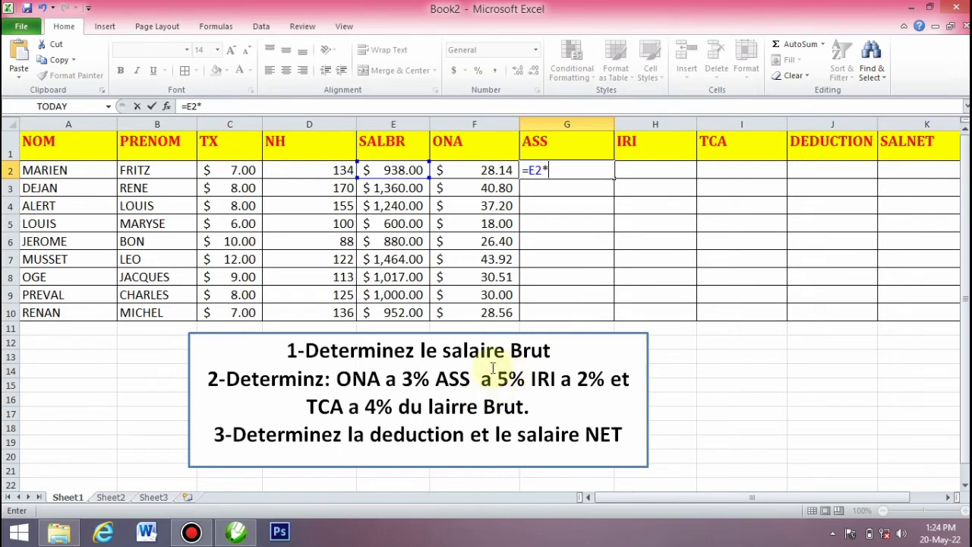
type("5%")
key("Return")
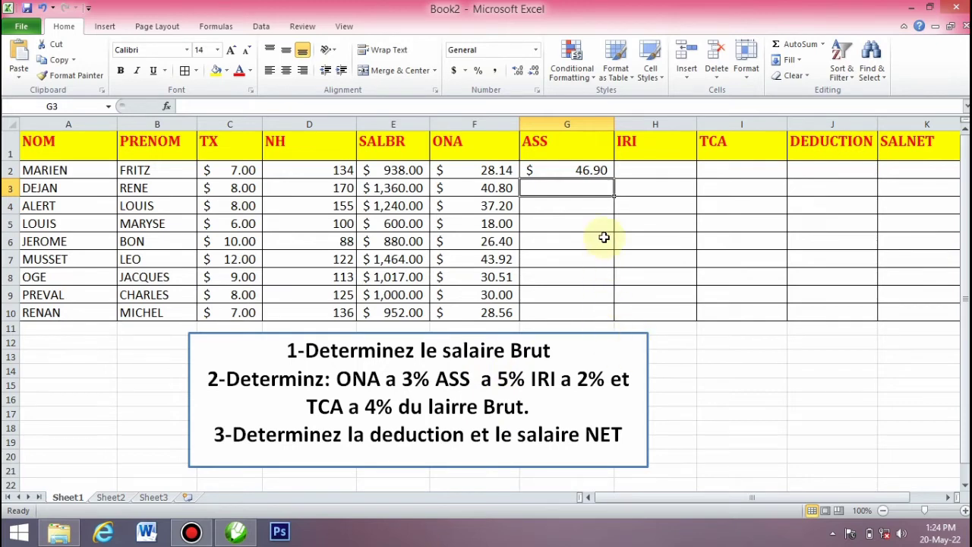
left_click(589, 170)
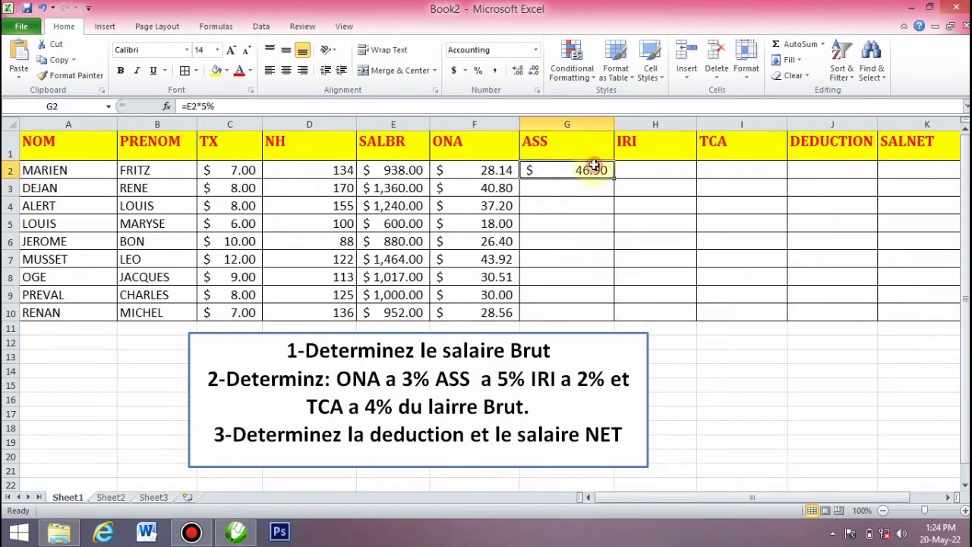
double_click(612, 176)
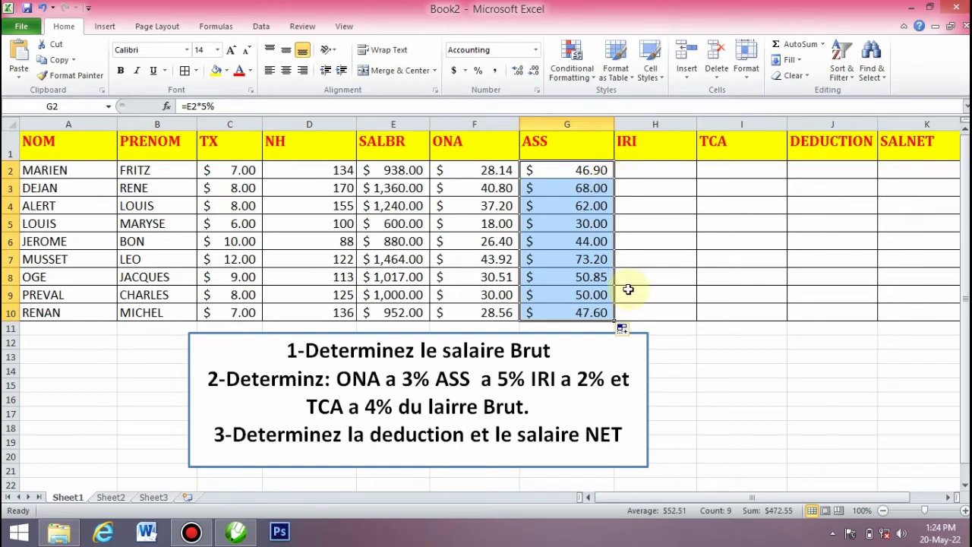
left_click(651, 170)
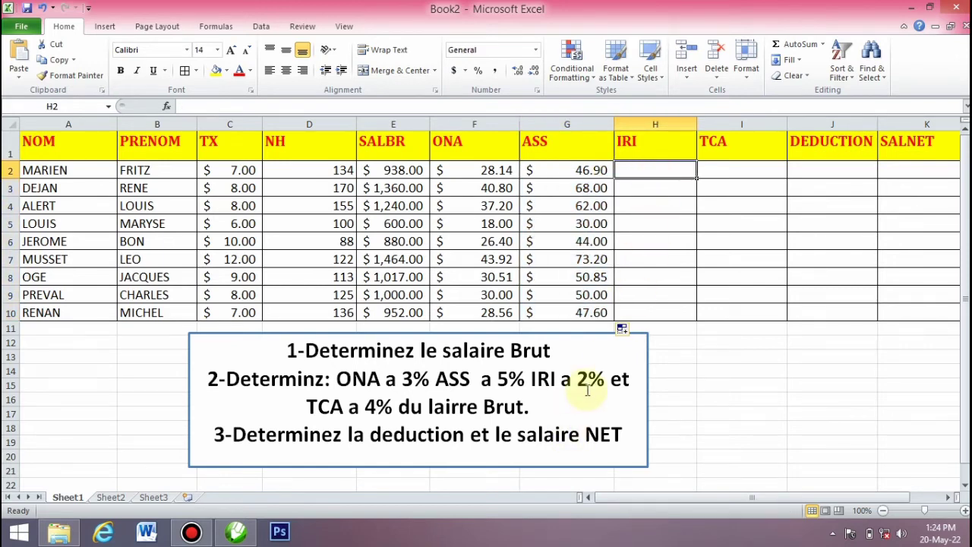
- Enter =E2*2% in H2 and fill it down to H10 (18.76 to 19.04)
type("=")
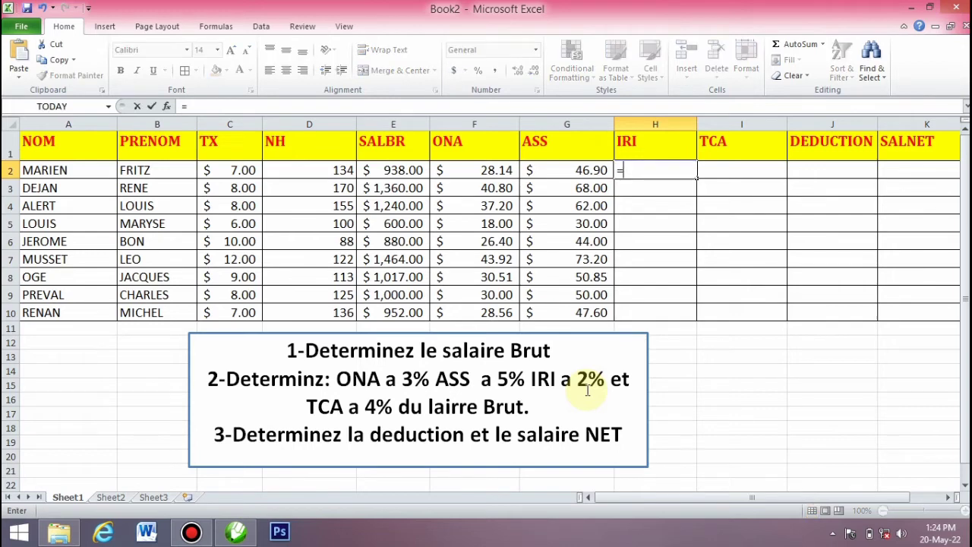
left_click(393, 173)
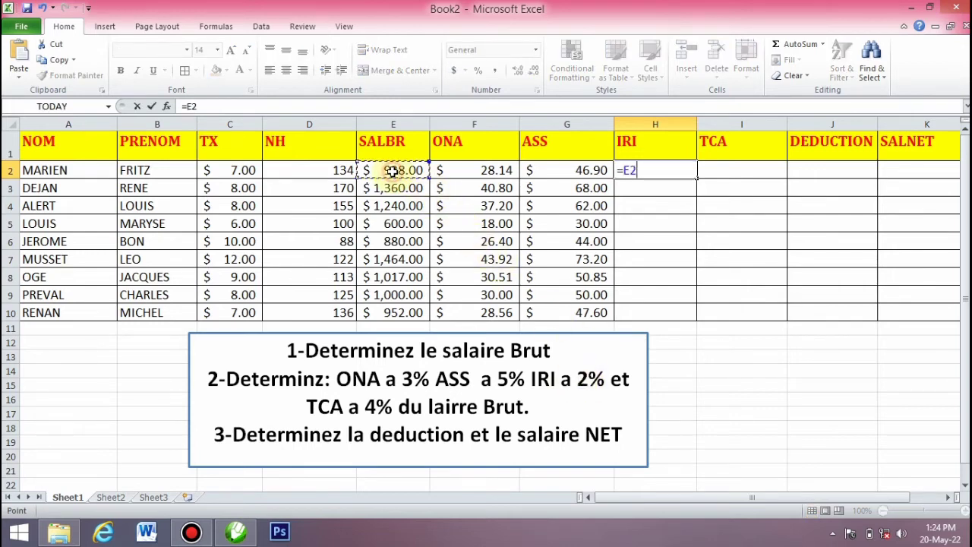
type("*")
type("2%")
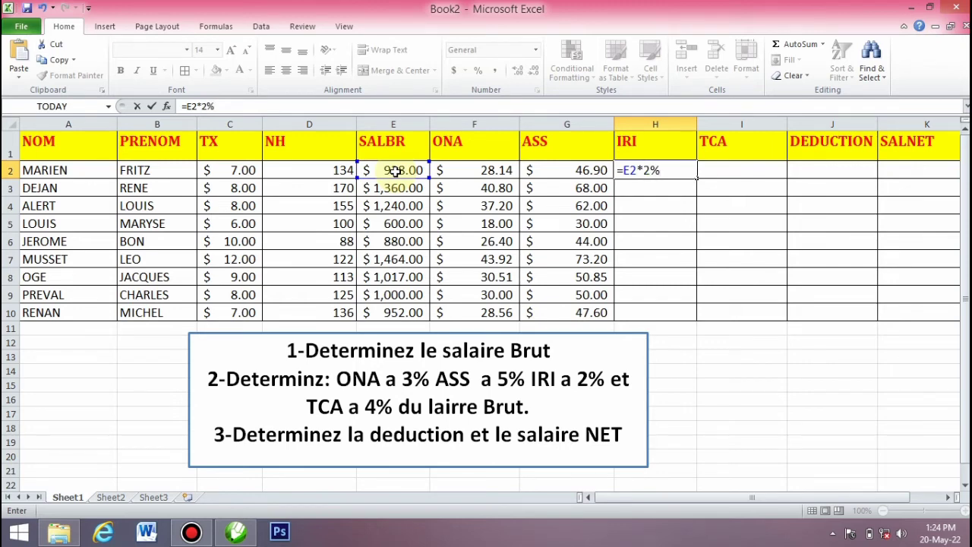
key("Return")
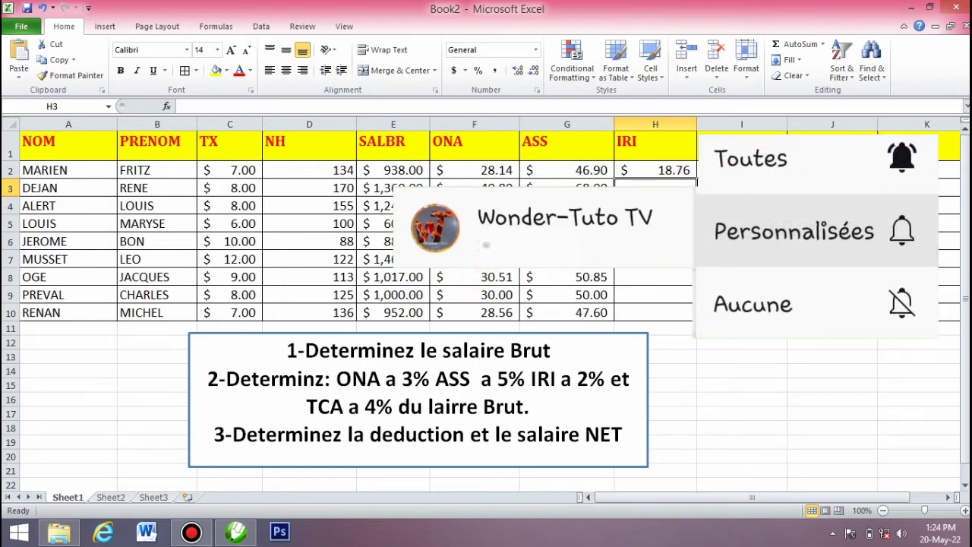
left_click(672, 171)
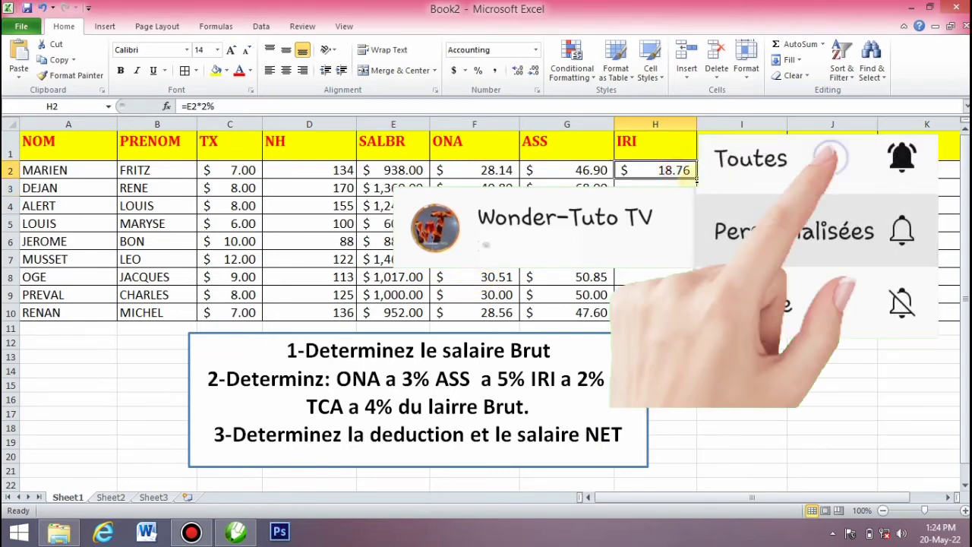
double_click(696, 180)
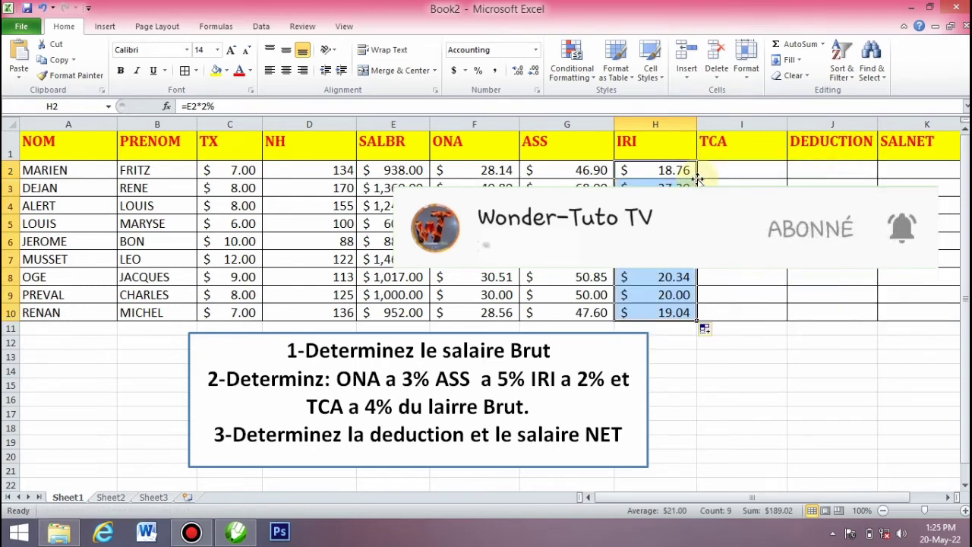
left_click(733, 170)
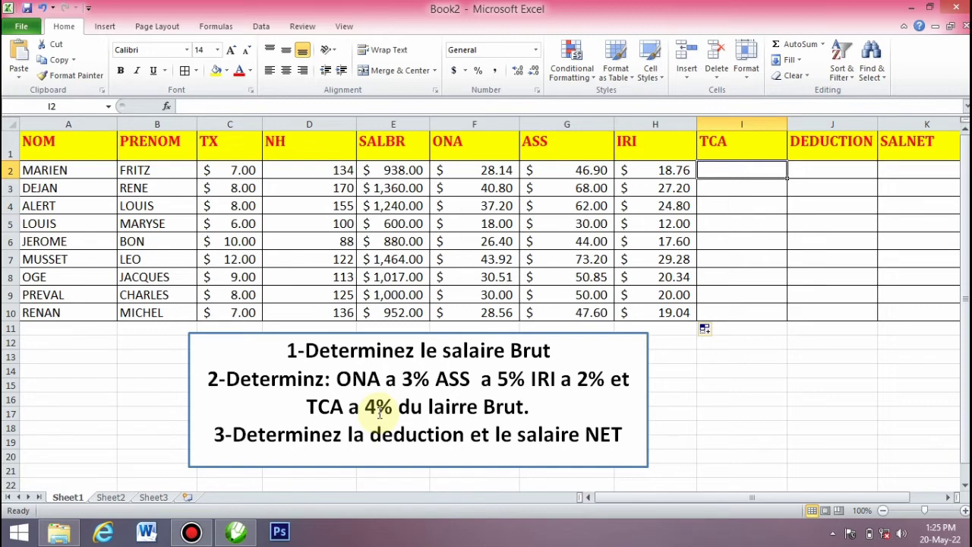
- Enter =E2*4% in I2 and fill it down to I10 (37.52 to 38.08)
type("=")
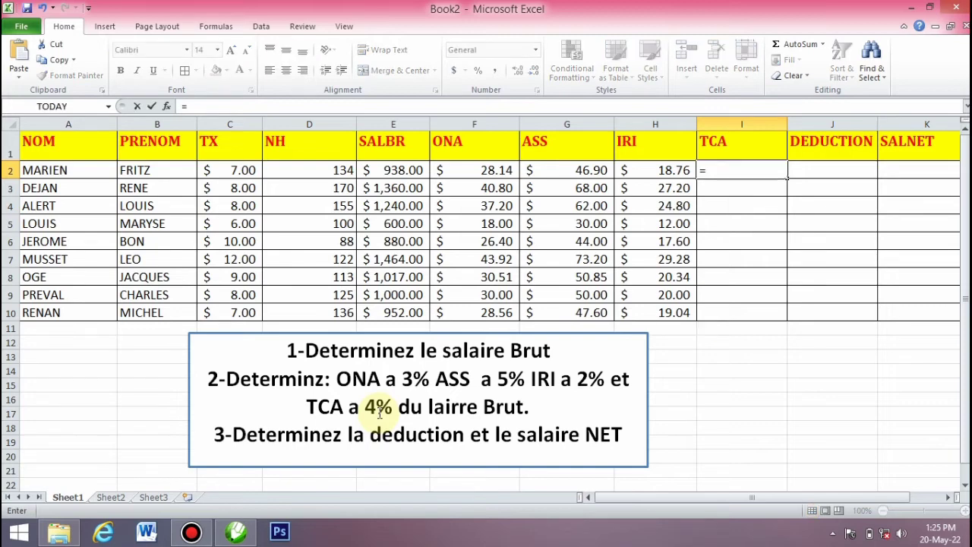
left_click(393, 167)
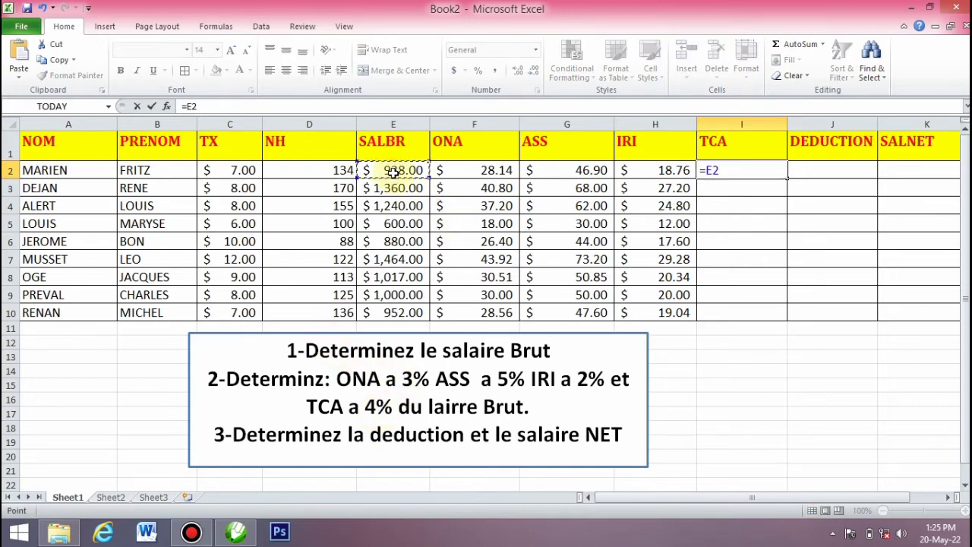
type("*")
type("4%")
key("Return")
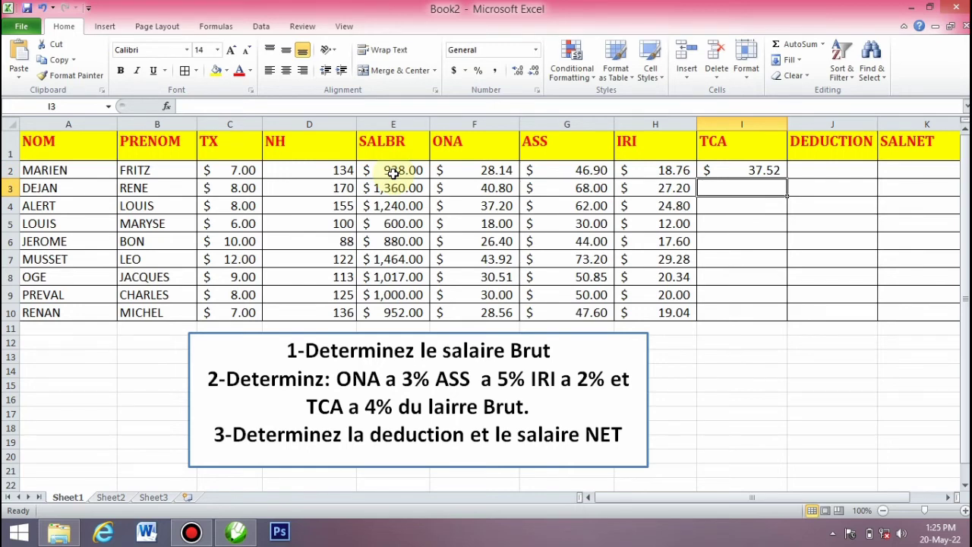
left_click(734, 171)
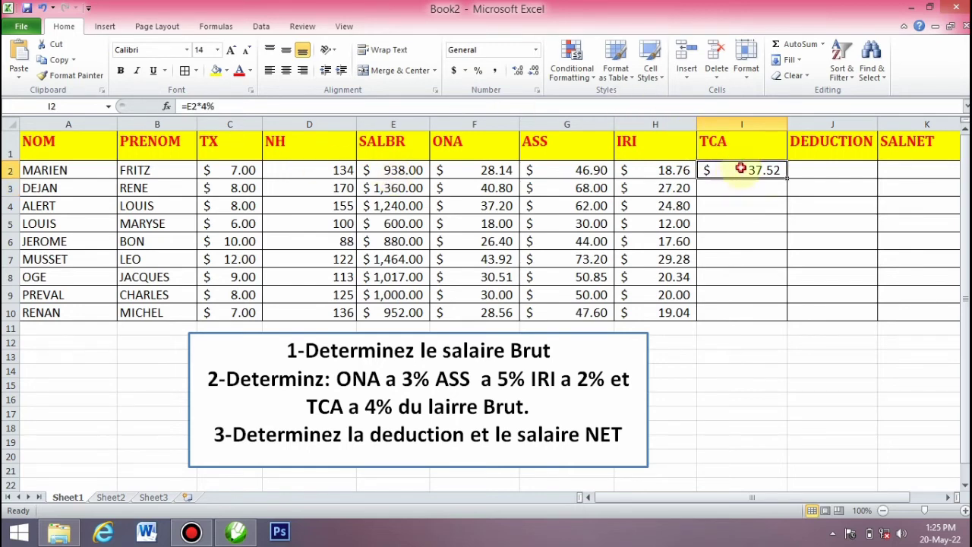
double_click(788, 180)
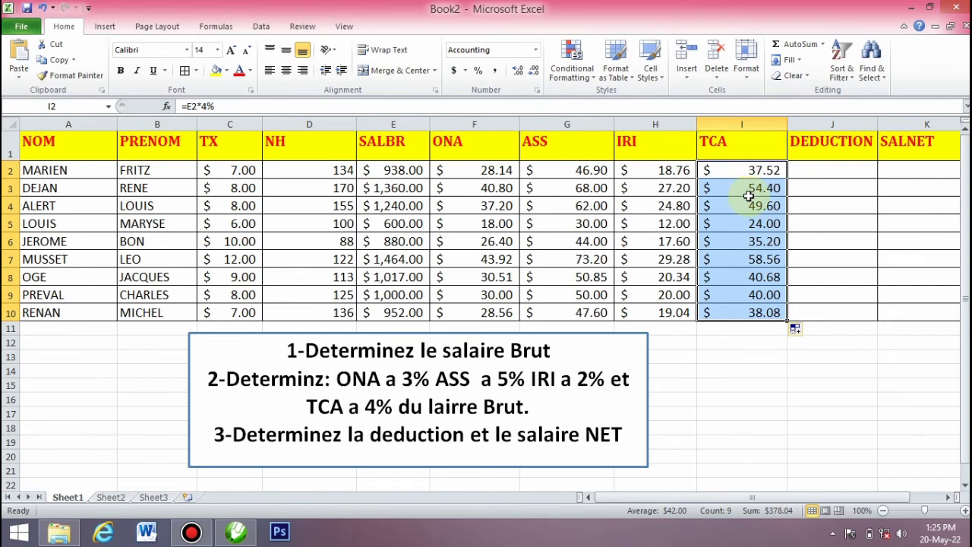
left_click(821, 170)
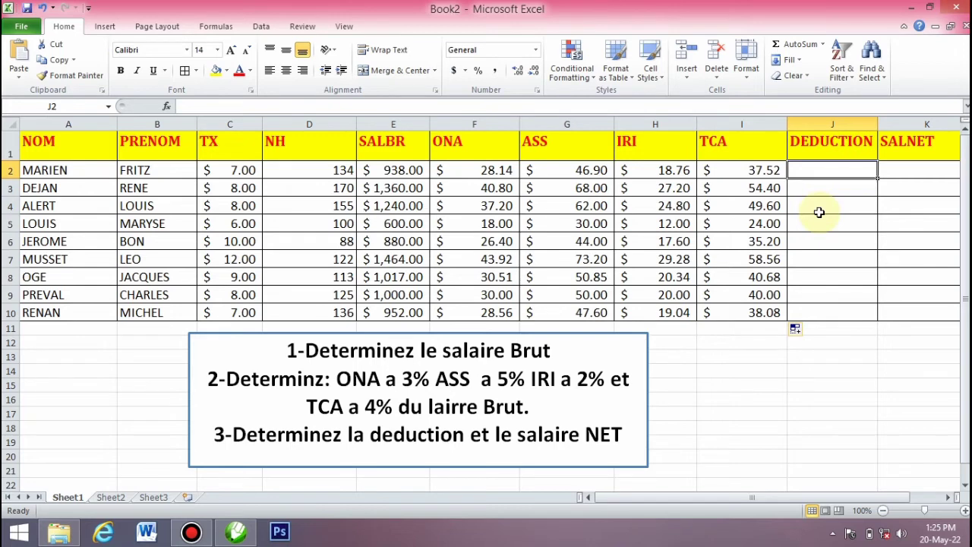
- Enter =SUM(F2:I2) in J2, totaling $131.32
type("=")
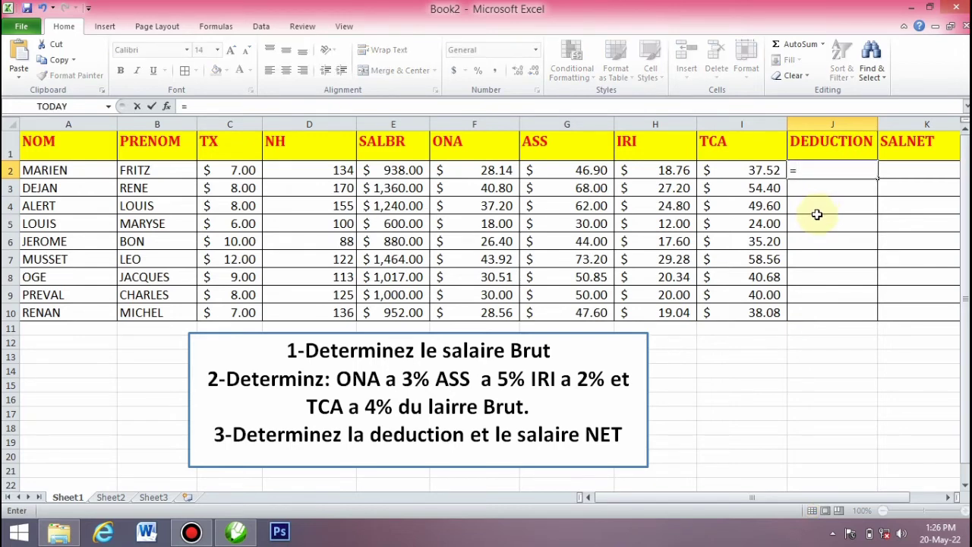
type("s")
type("u")
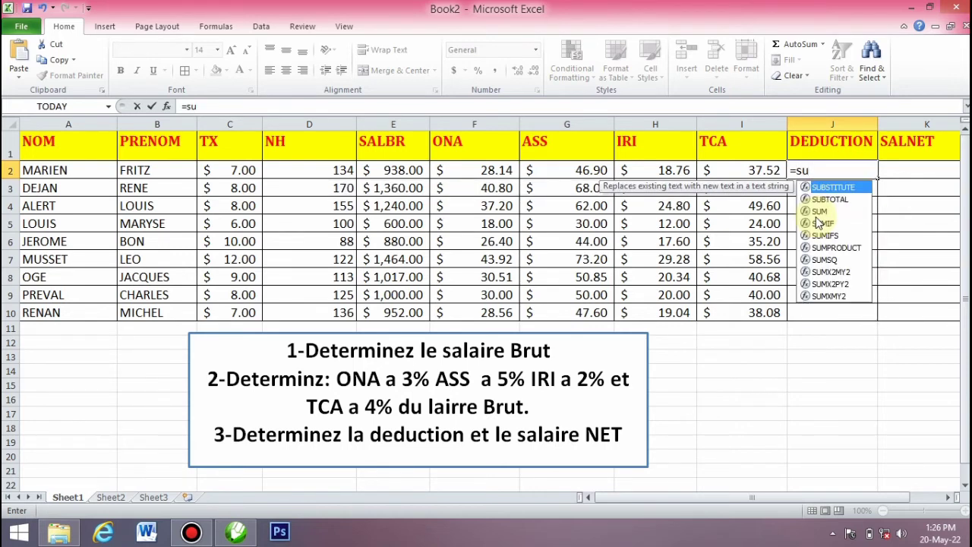
type("m")
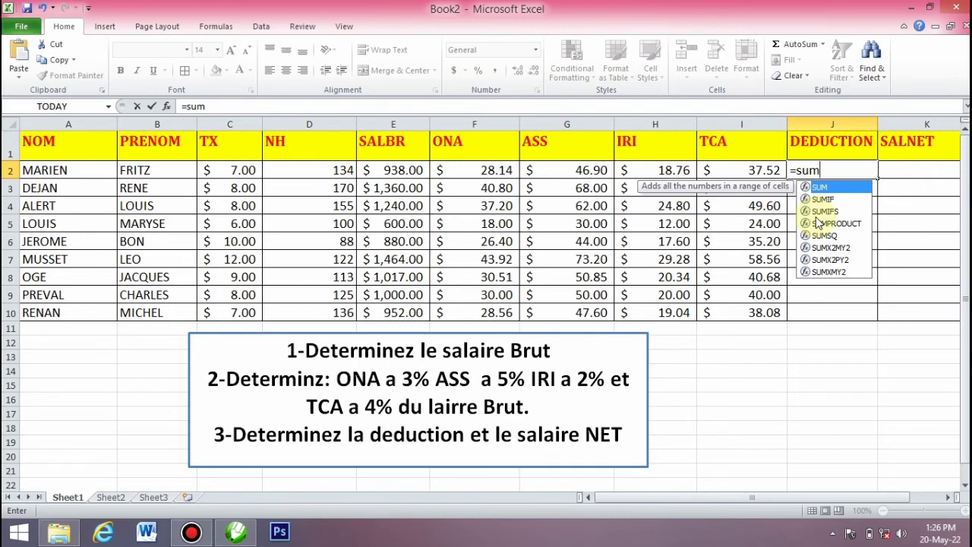
type("(")
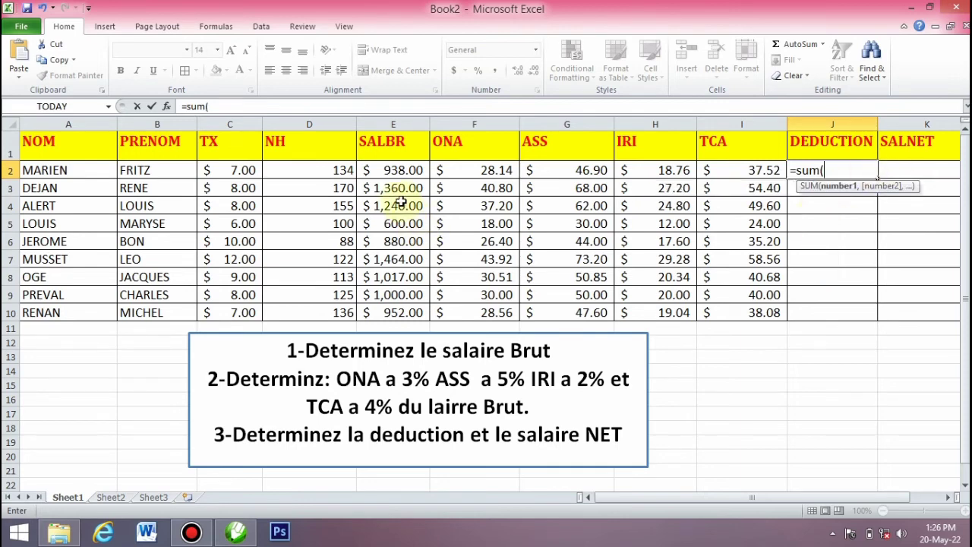
left_click_drag(455, 170, 717, 171)
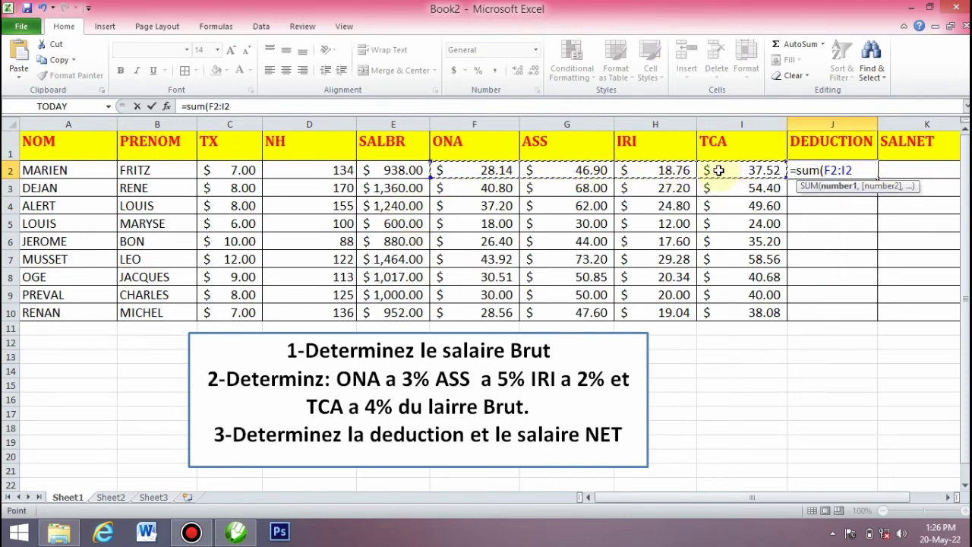
type(")")
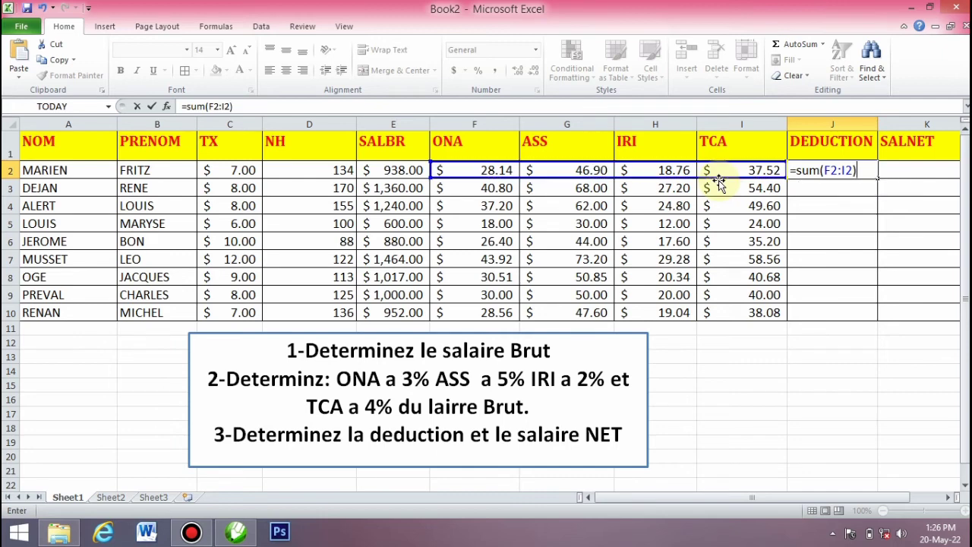
key("Return")
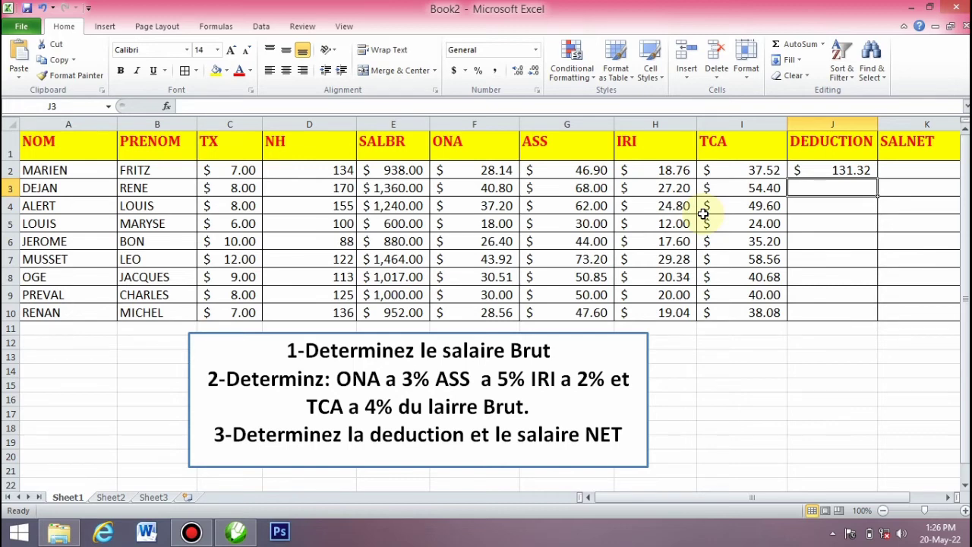
- Replace J2's formula with =F2+G2+H2+I2, still giving $131.32
left_click(831, 170)
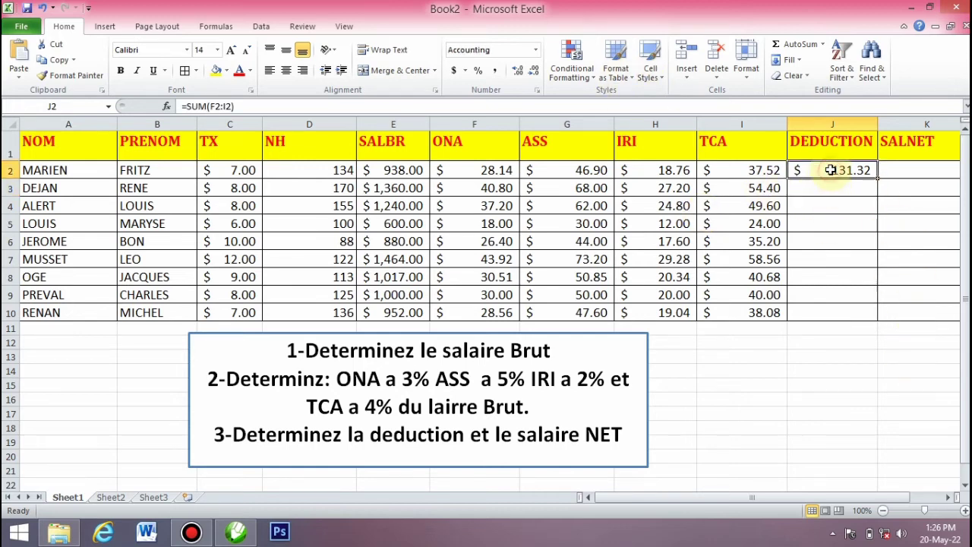
key("Delete")
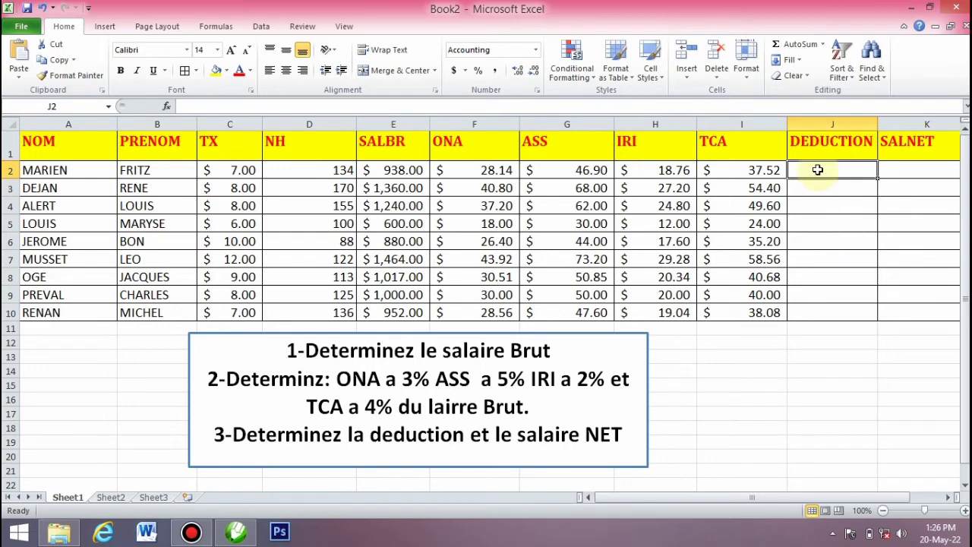
type("=")
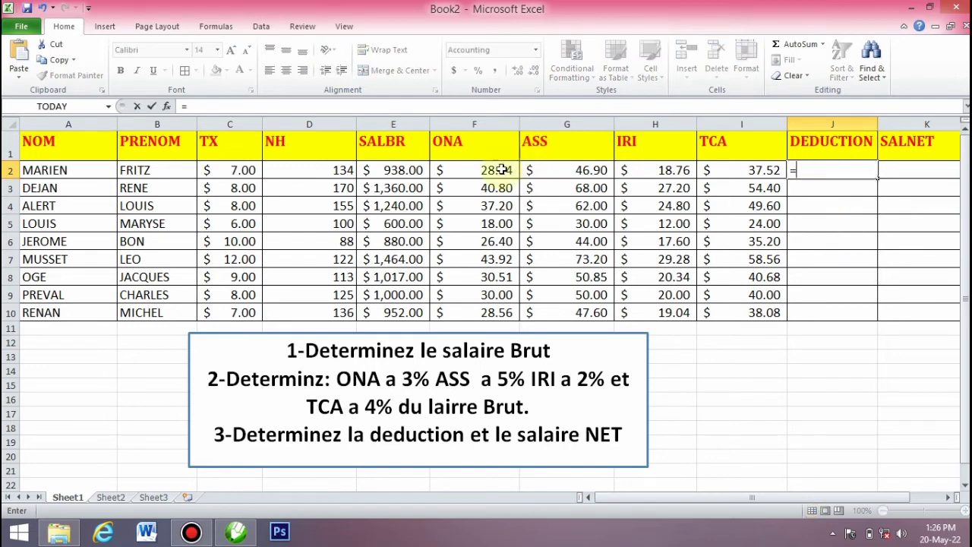
left_click(491, 171)
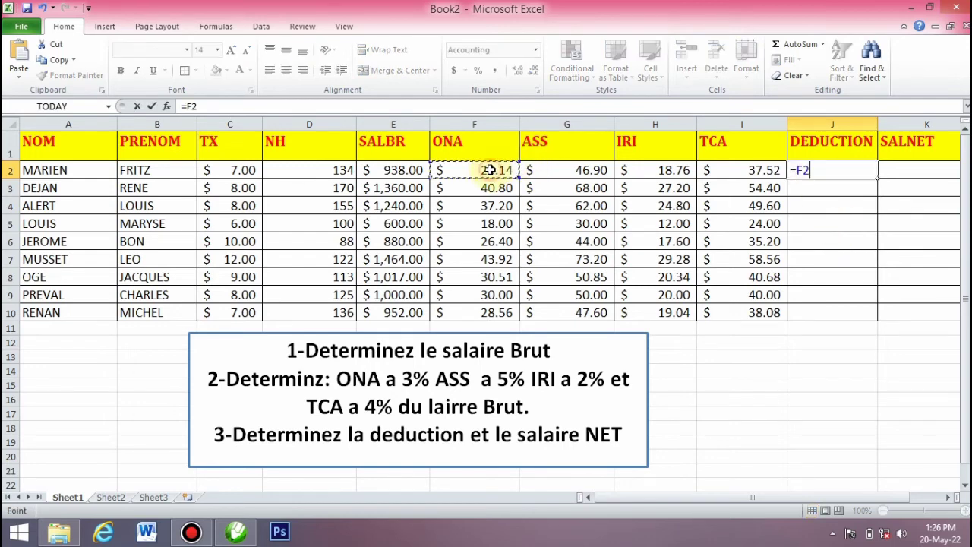
type("+")
left_click(557, 168)
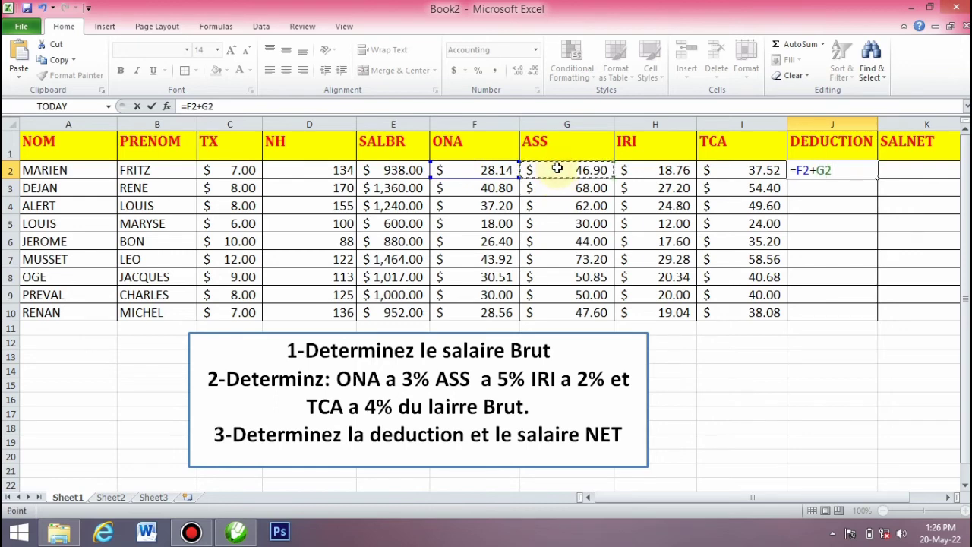
type("+")
left_click(631, 170)
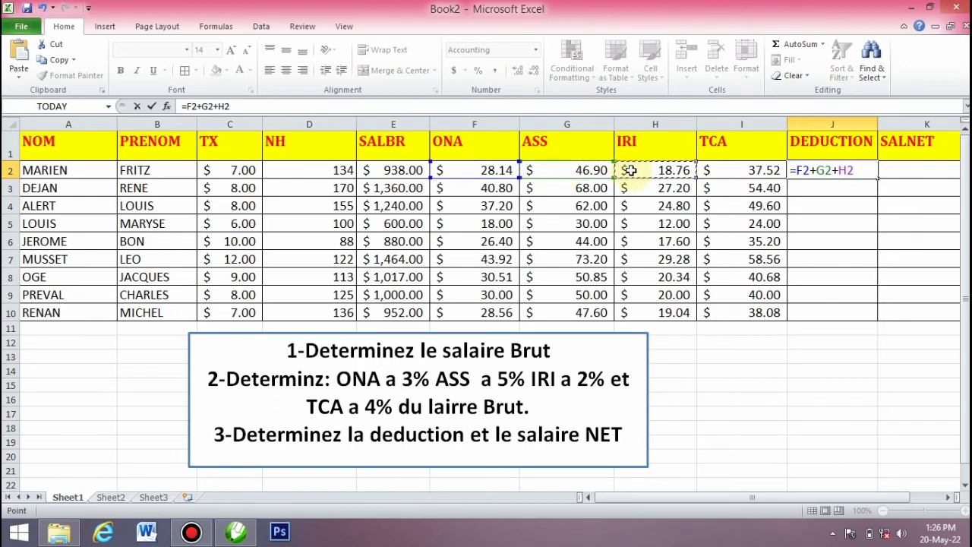
type("+")
left_click(718, 170)
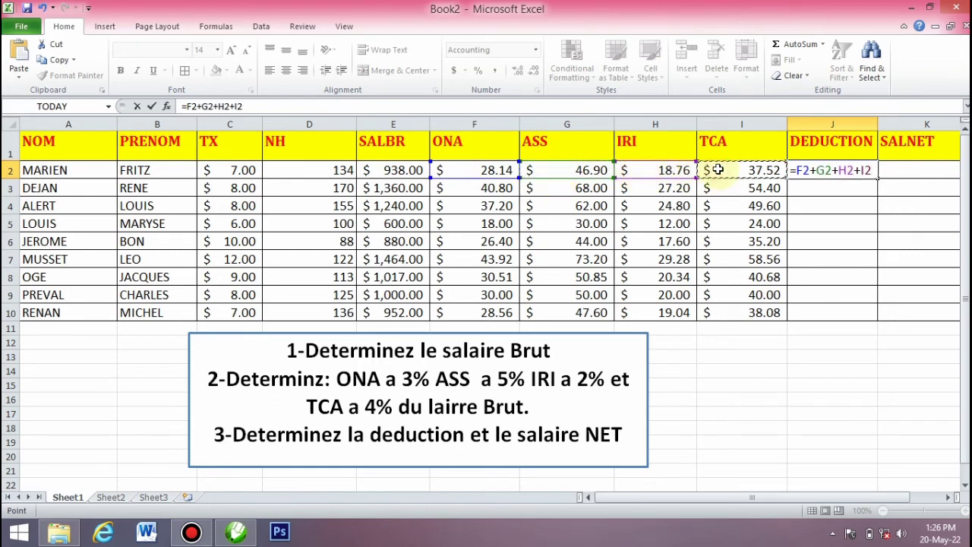
type("+")
key("BackSpace")
key("Return")
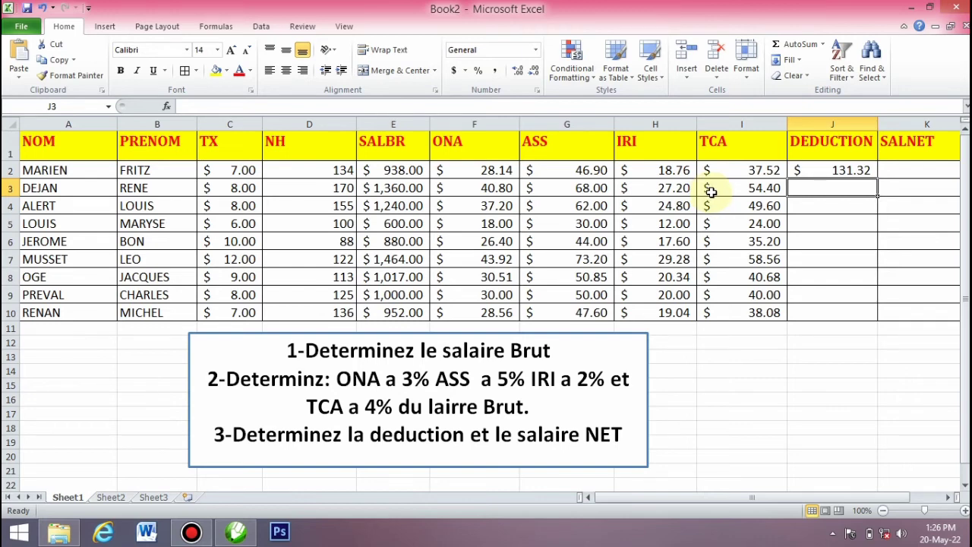
- Fill the J2 deduction formula down to J10 ($131.32 to $133.28)
left_click(854, 172)
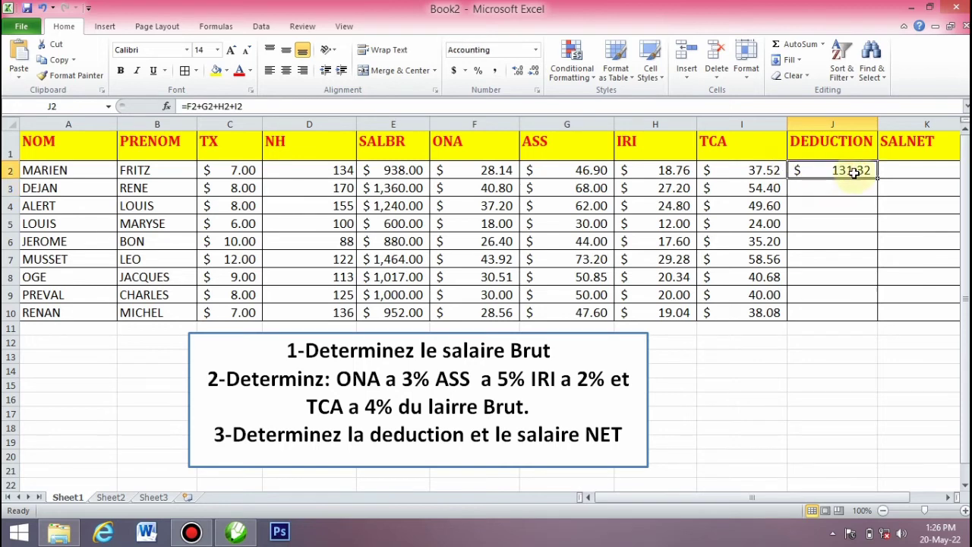
mouse_move(878, 179)
left_mouse_down()
mouse_move(896, 307)
mouse_move(885, 317)
left_mouse_up()
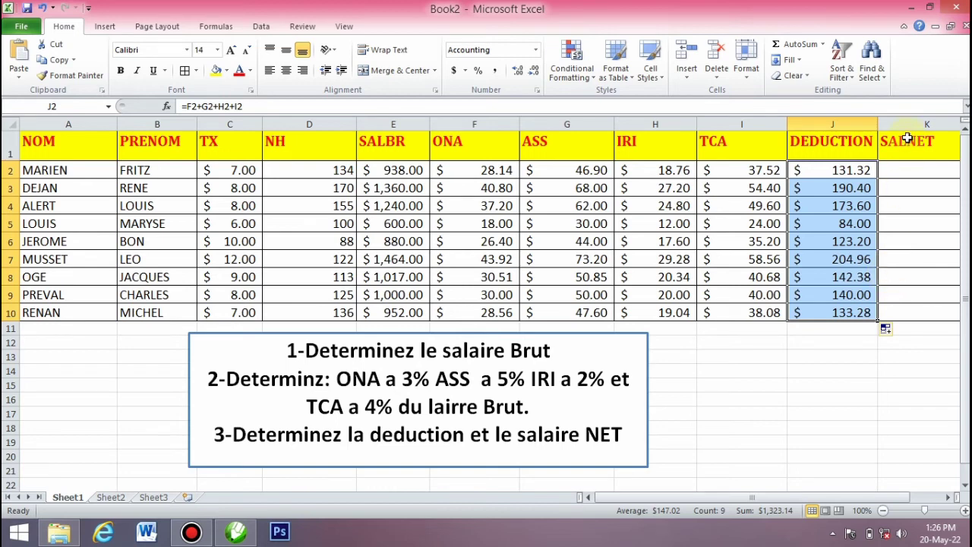
left_click(908, 171)
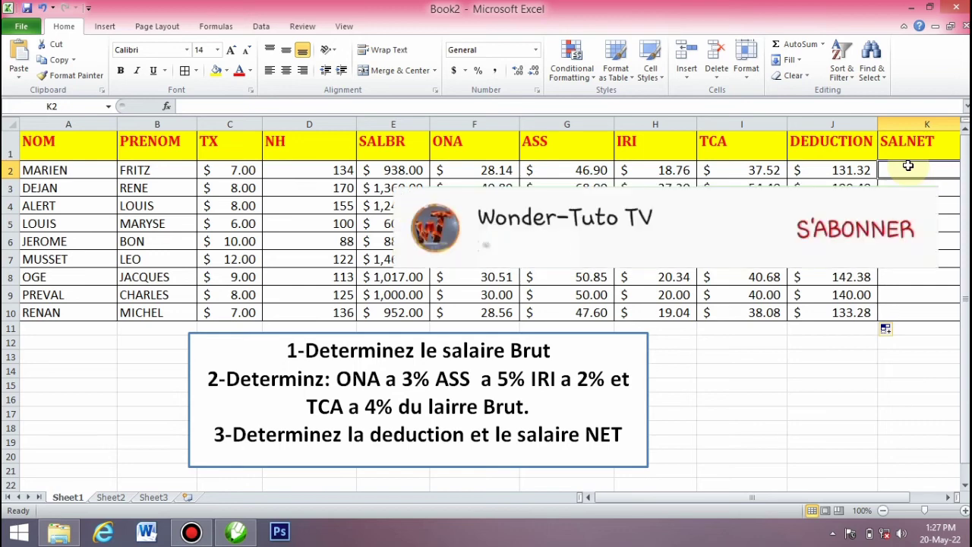
type("=")
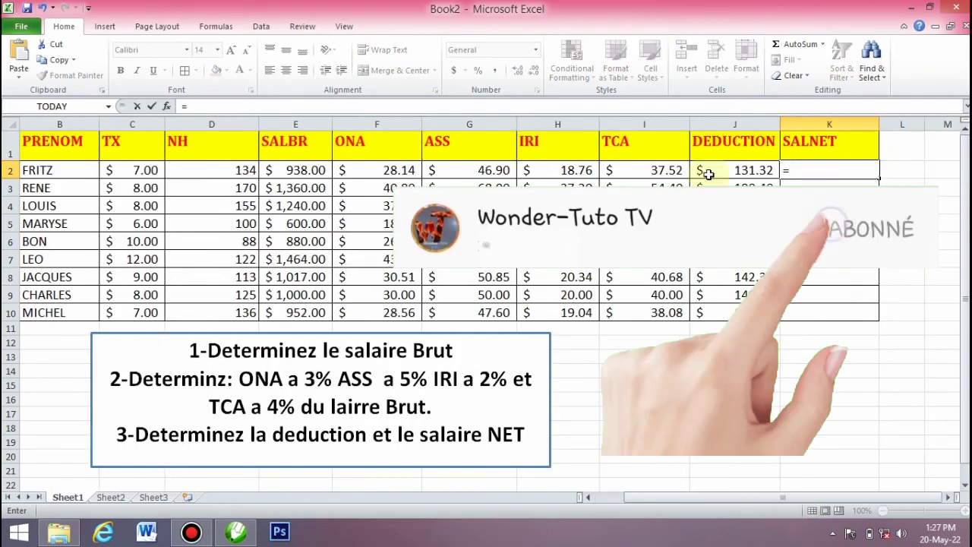
left_click(296, 166)
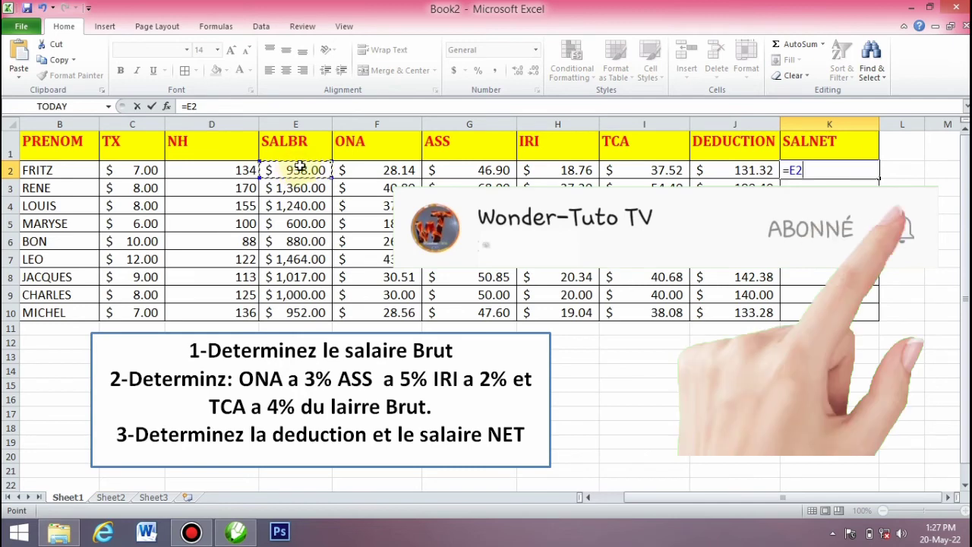
type("-")
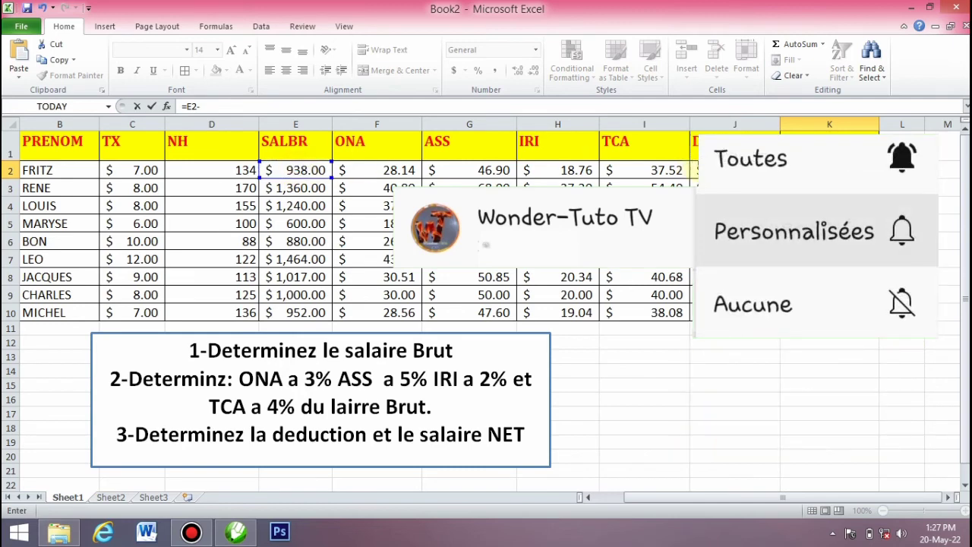
left_click(729, 170)
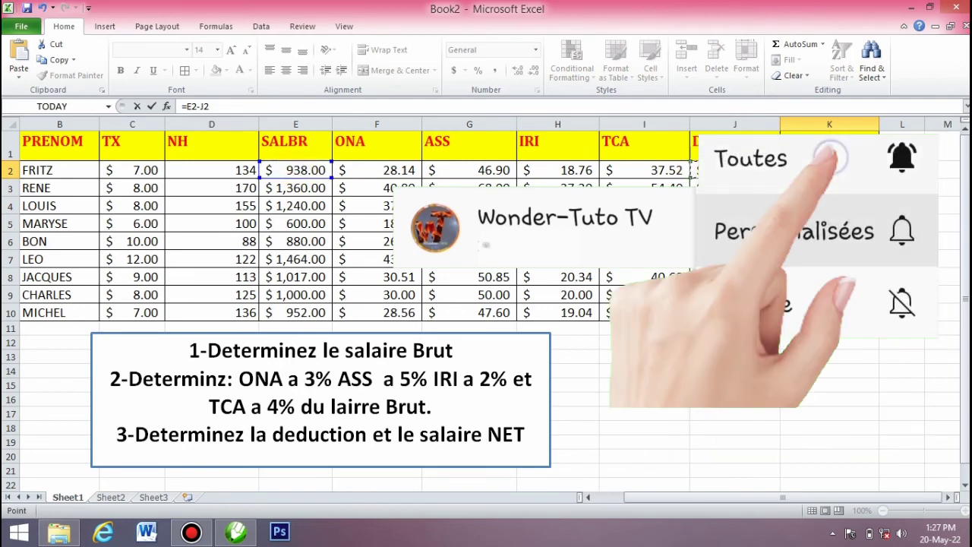
key("Return")
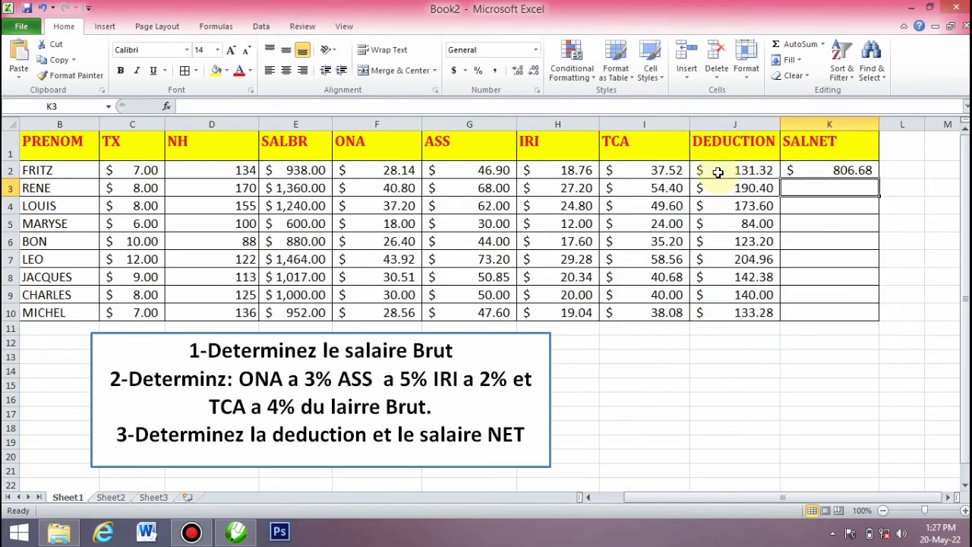
left_click(790, 170)
key("BackSpace")
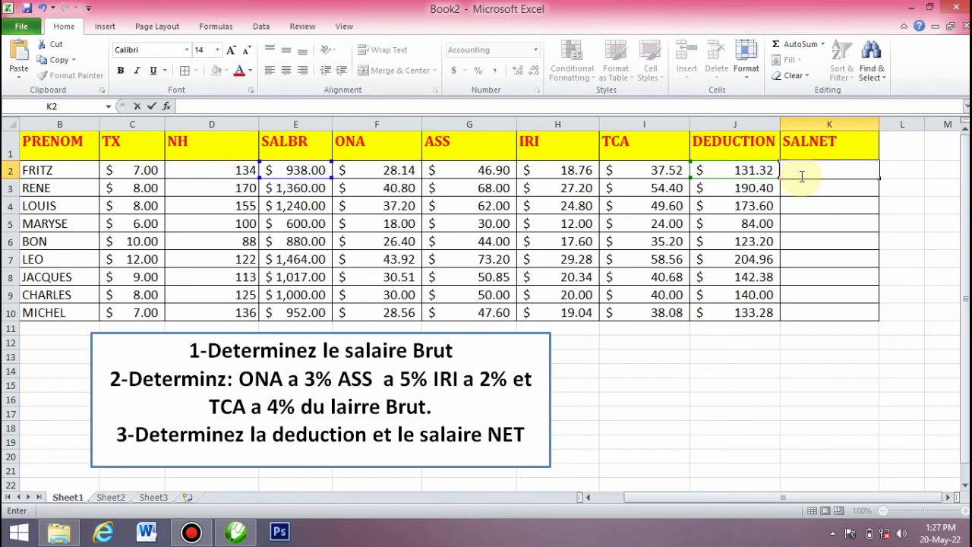
- Enter =E2-(F2+G2+H2+I2) in K2 and fill it down to K10 (806.68 to 818.72)
left_click(802, 200)
left_click(824, 171)
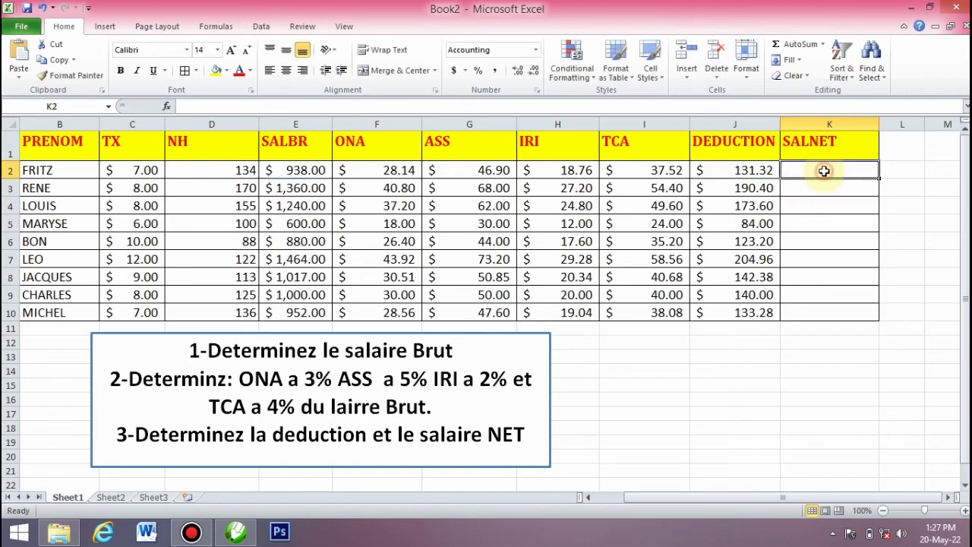
type("=")
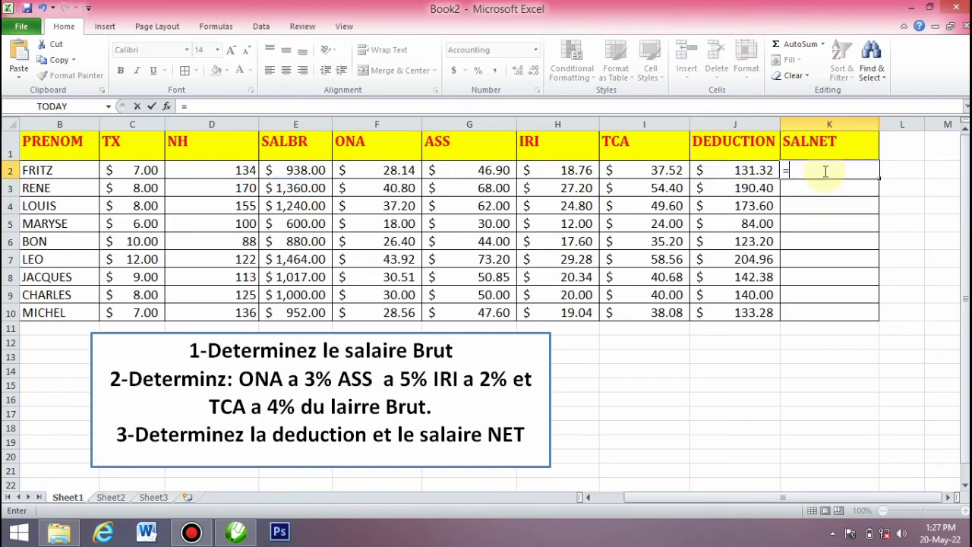
left_click(301, 171)
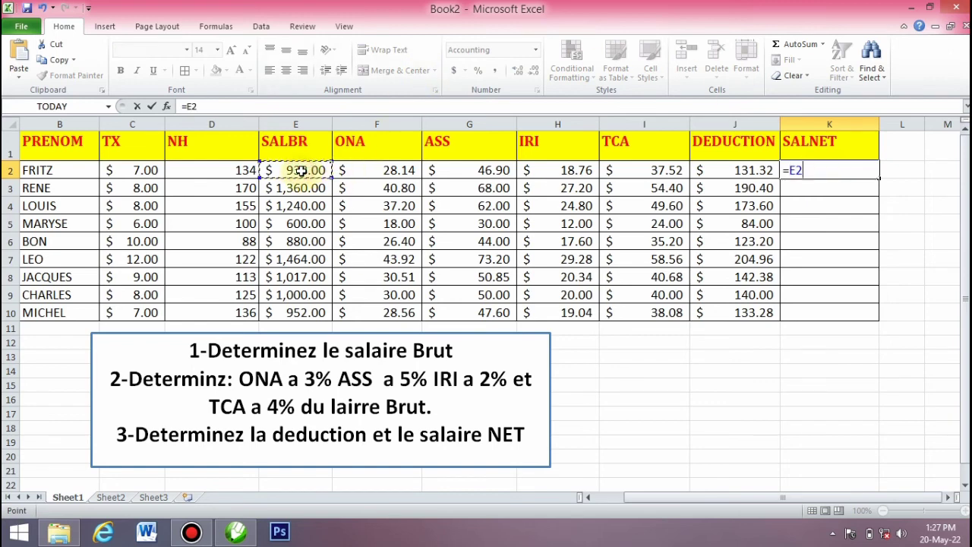
type("-")
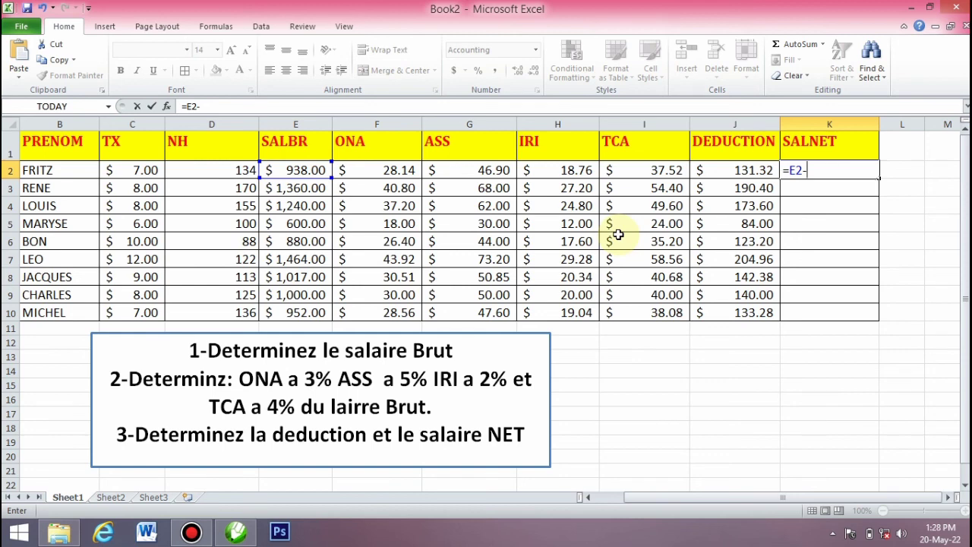
type("(")
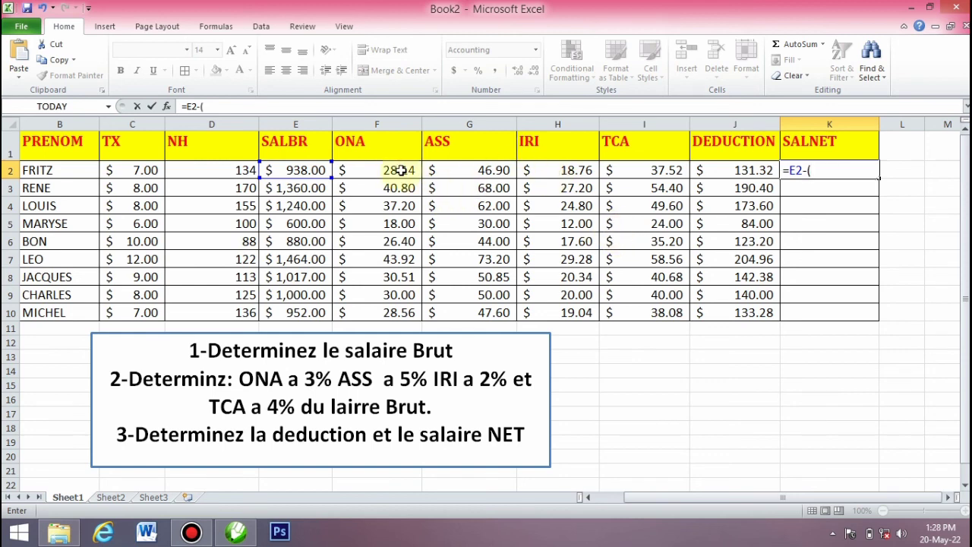
left_click(395, 169)
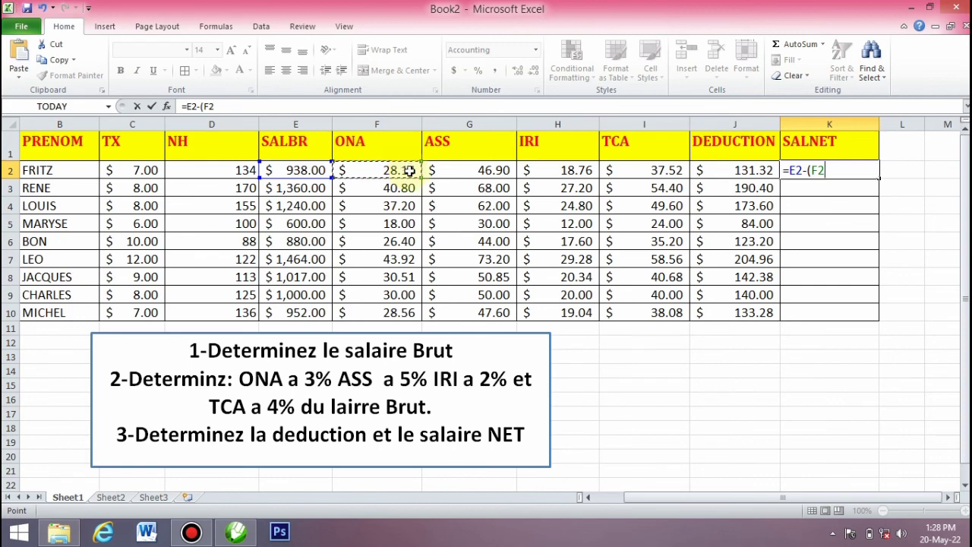
type("+")
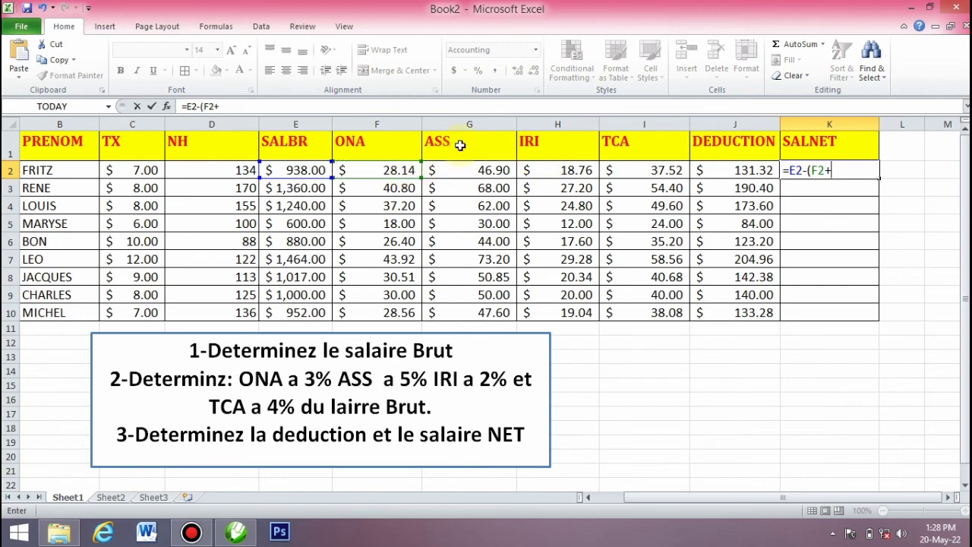
left_click(460, 174)
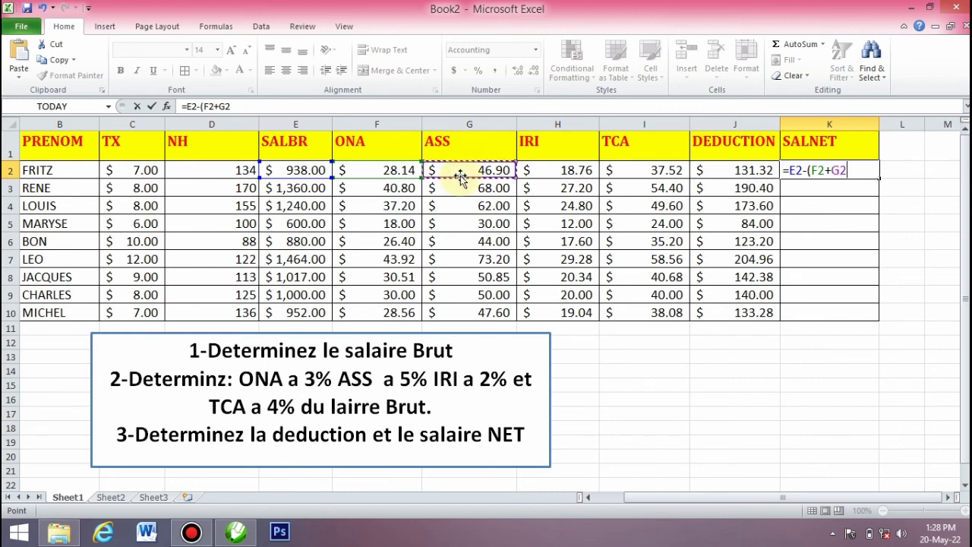
type("+")
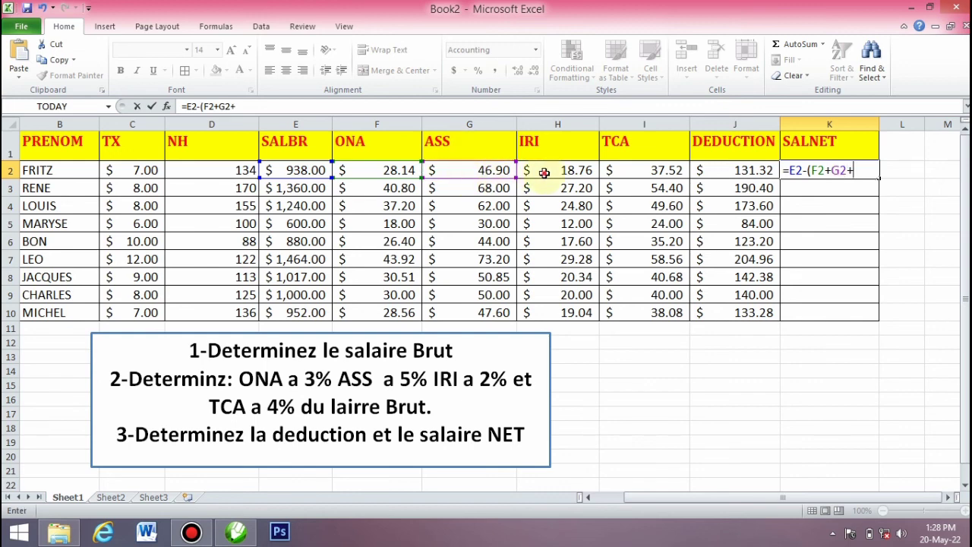
left_click(544, 172)
type("+")
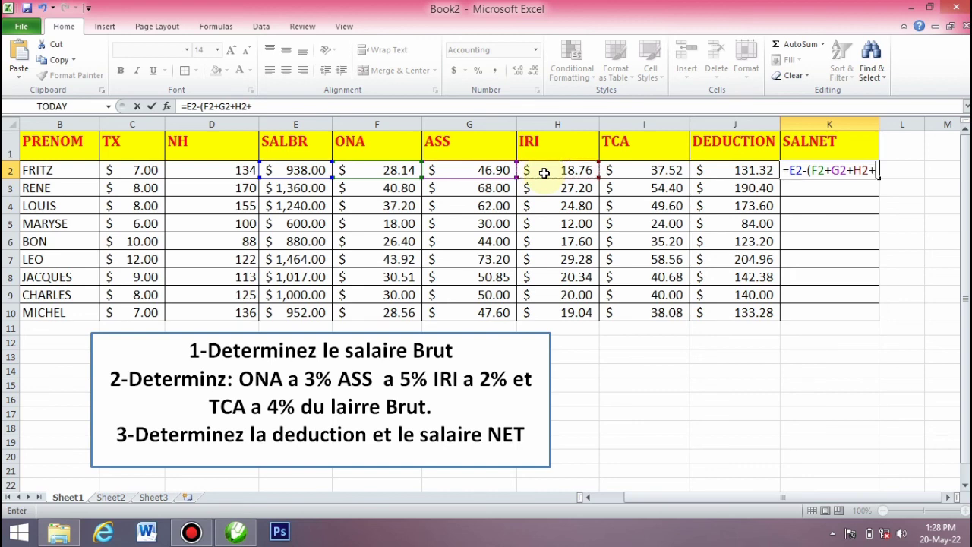
left_click(621, 172)
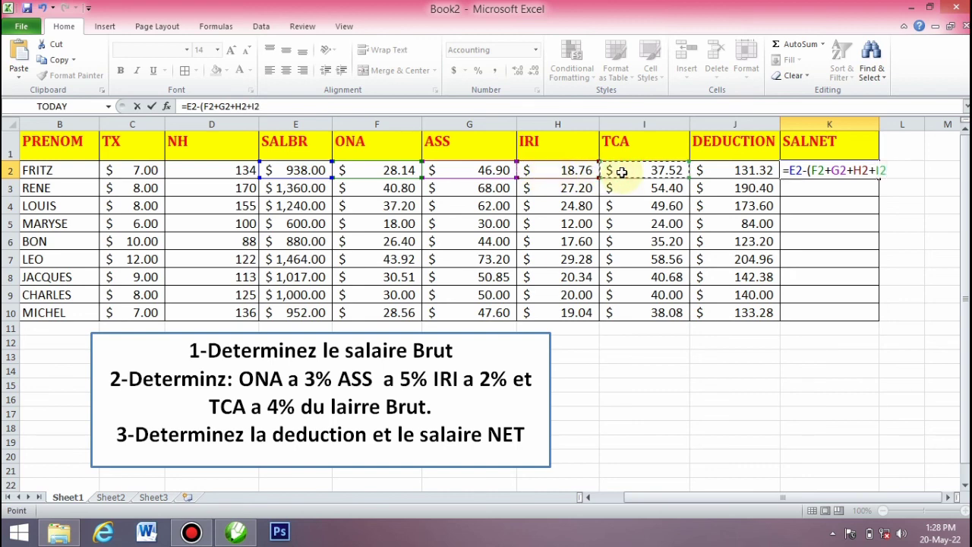
type(")")
key("Return")
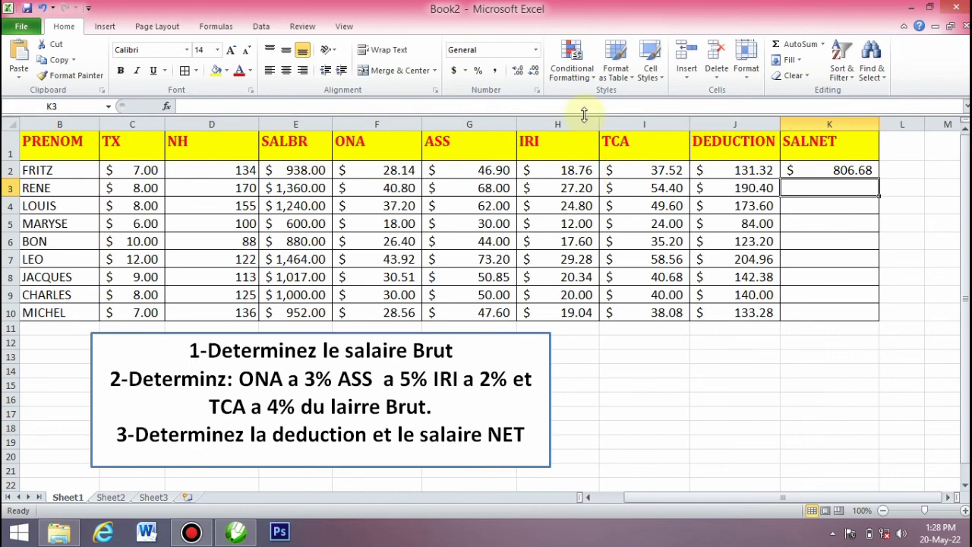
left_click(831, 170)
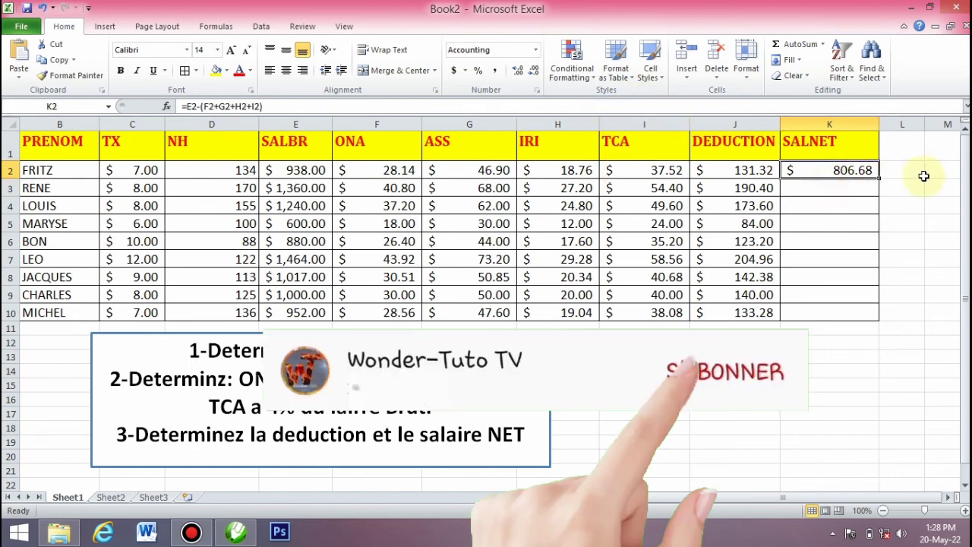
double_click(880, 180)
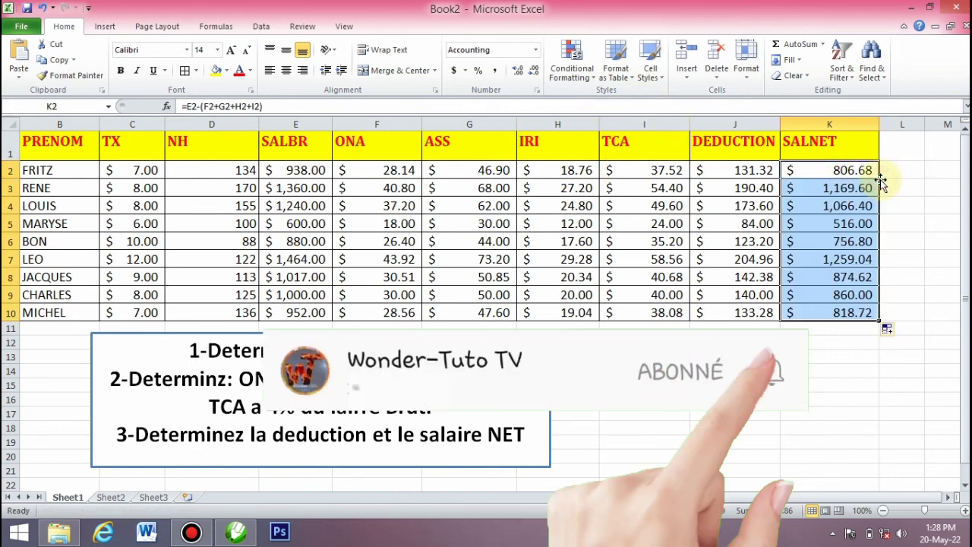